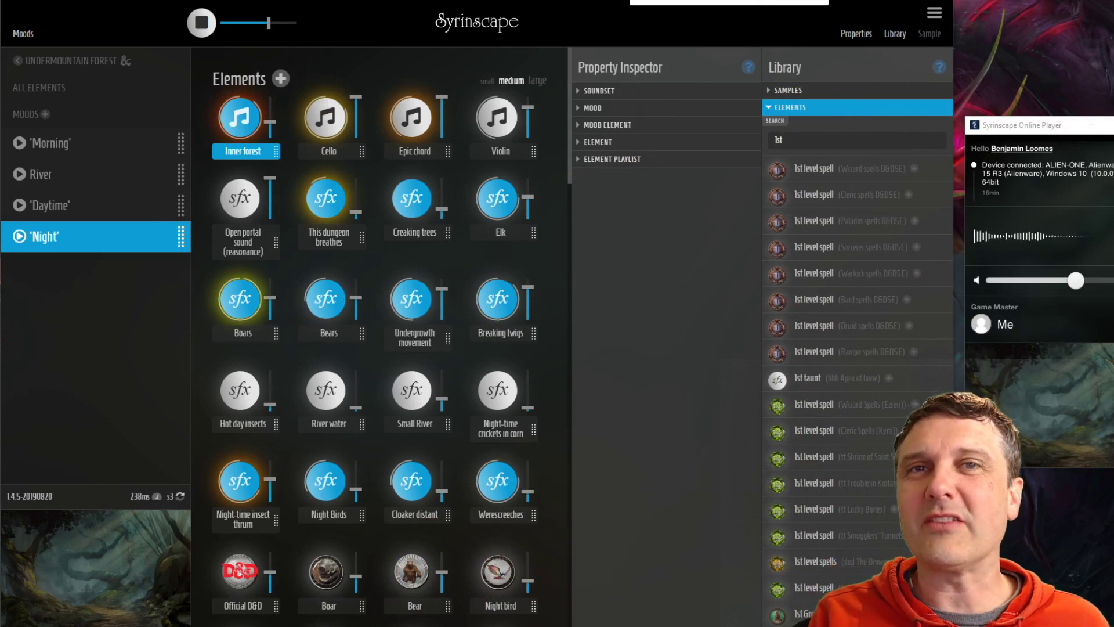
Clear the element search in the Library and hide the Library
left_click(806, 145)
key("BackSpace")
key("BackSpace")
key("BackSpace")
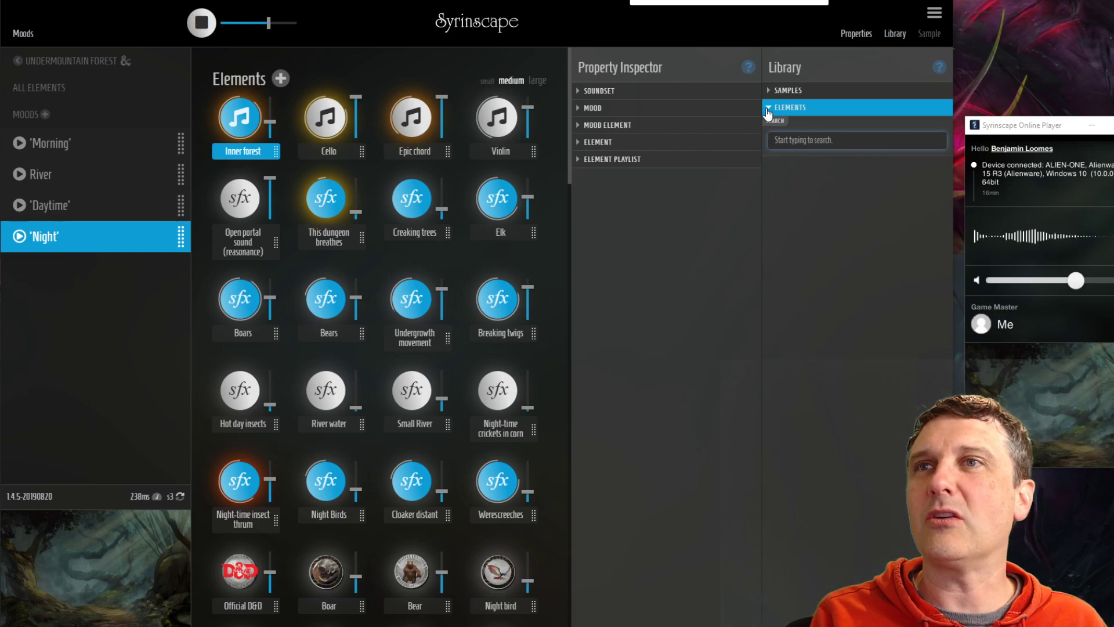
left_click(831, 106)
left_click(896, 35)
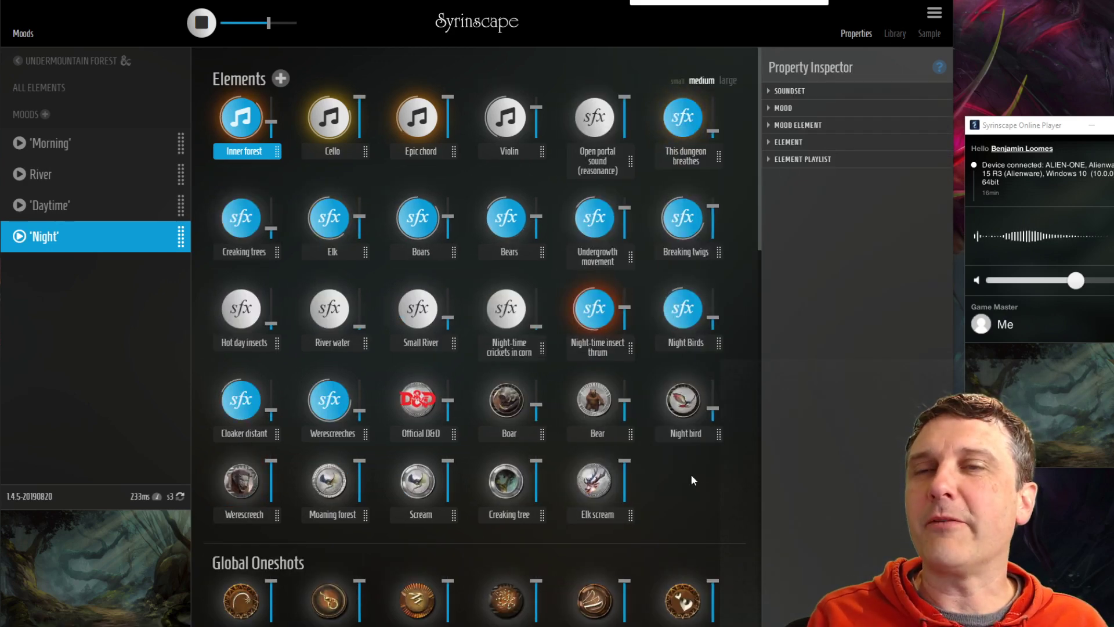
Lower the online player's volume slightly
left_click_drag(1075, 282, 1068, 282)
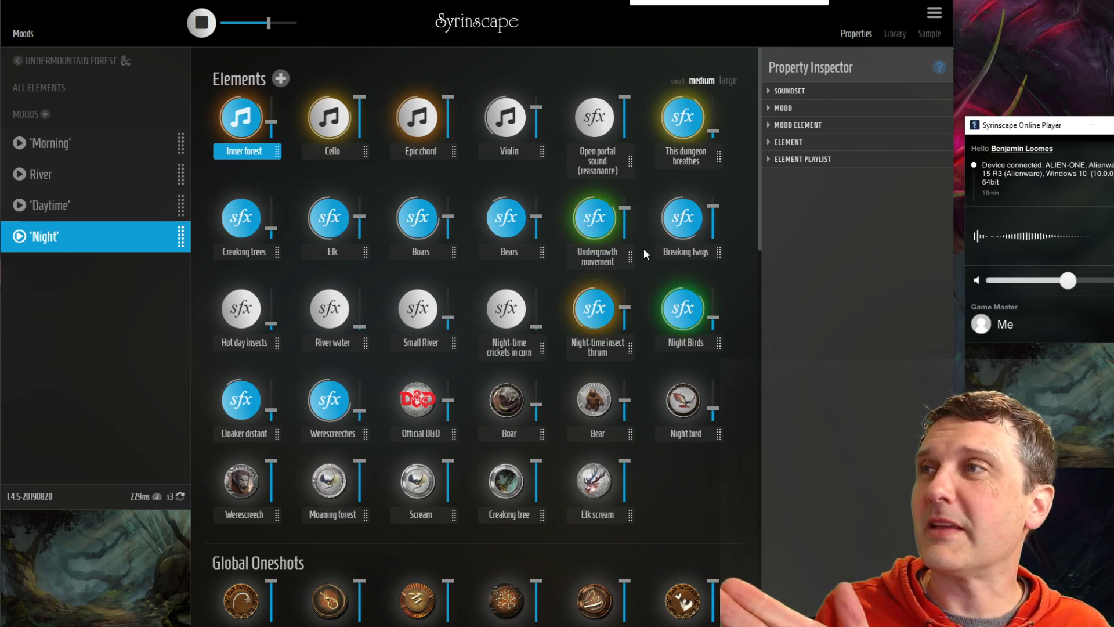
left_click(833, 229)
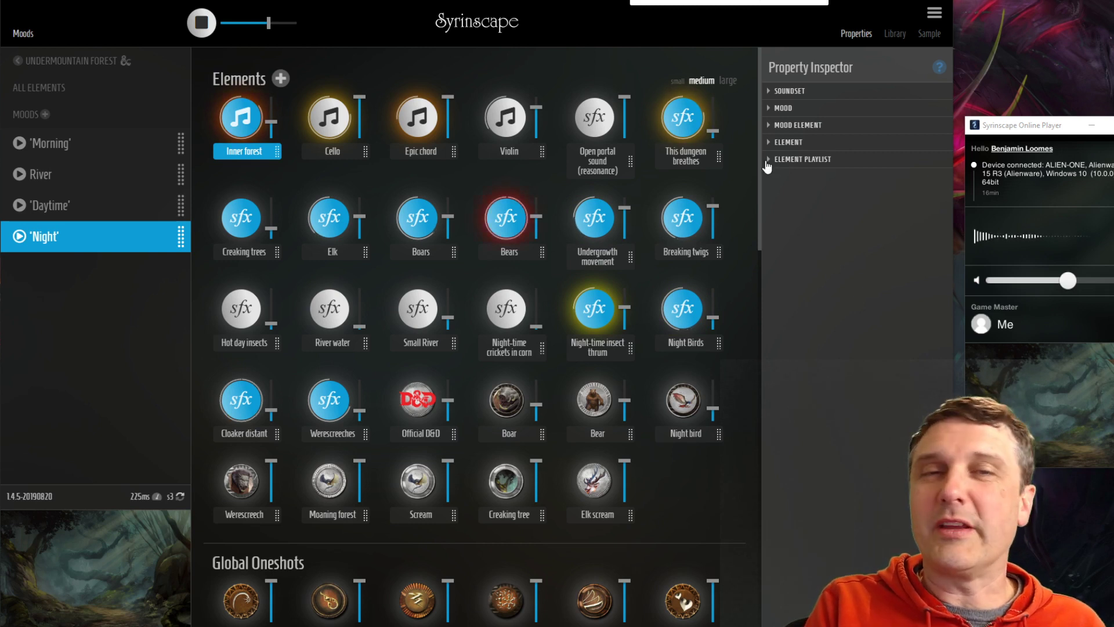
Duplicate the Undermountain Forest soundset and rename the copy "Sunday's game"
left_click(770, 92)
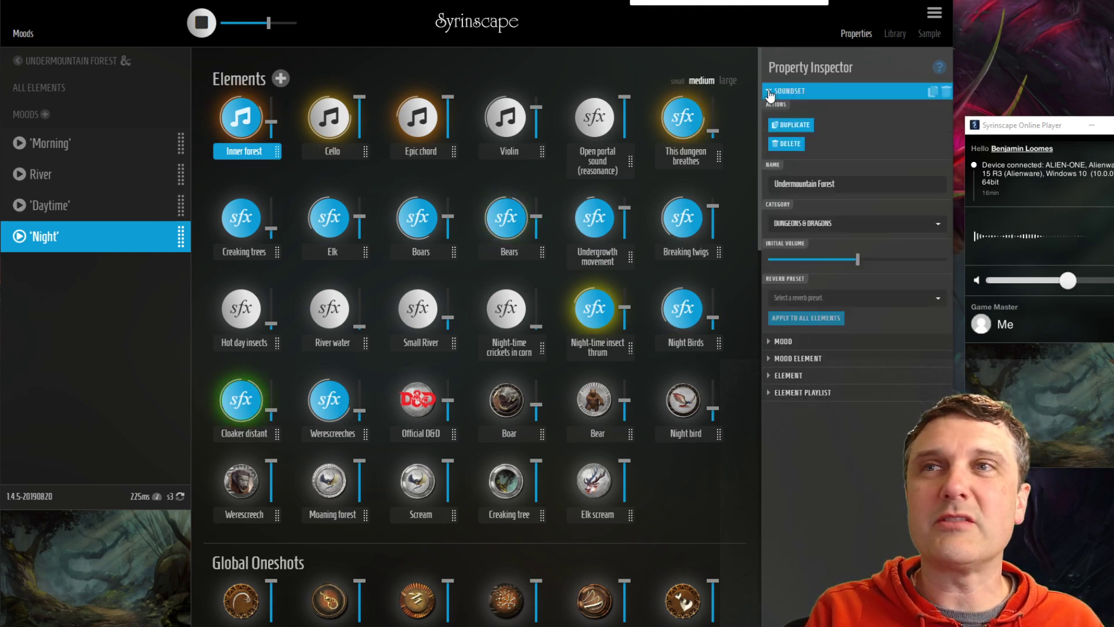
left_click(809, 130)
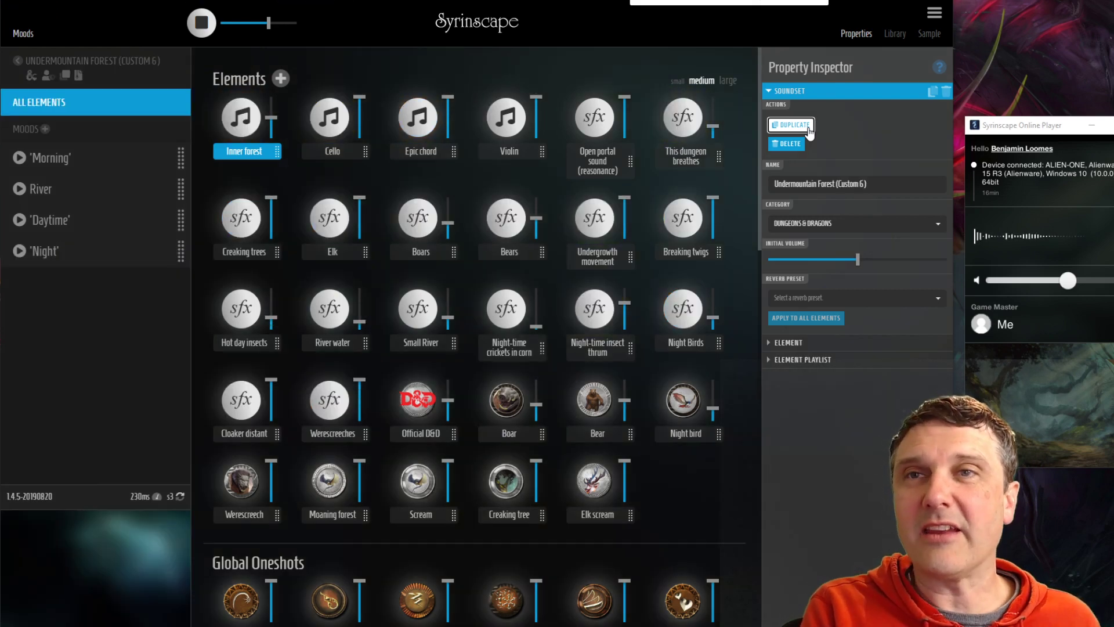
left_click(887, 189)
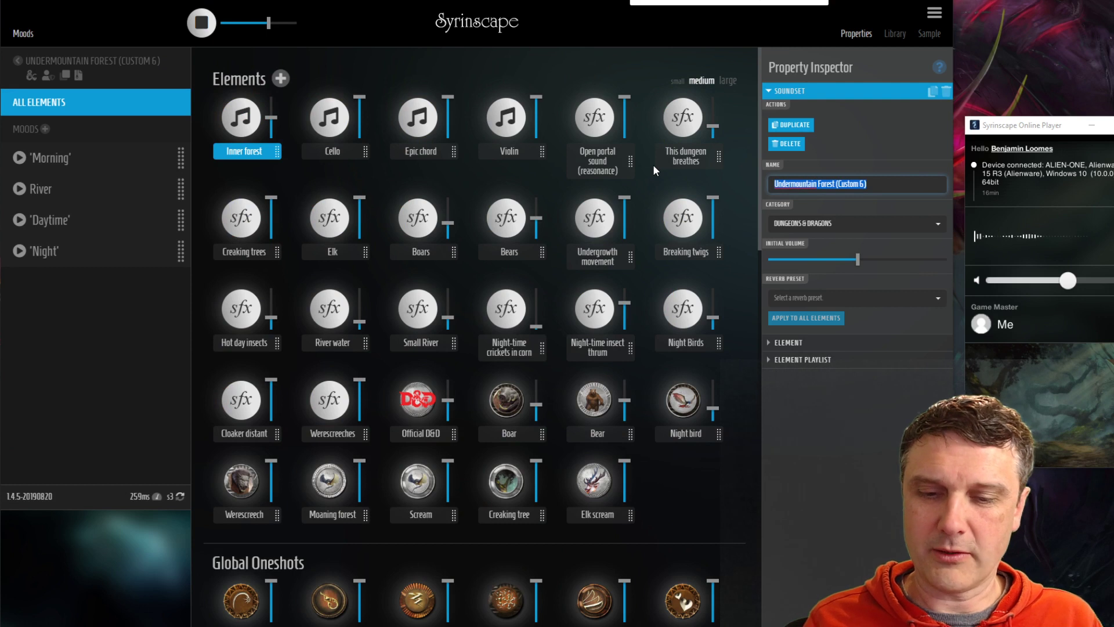
type("Sunday's")
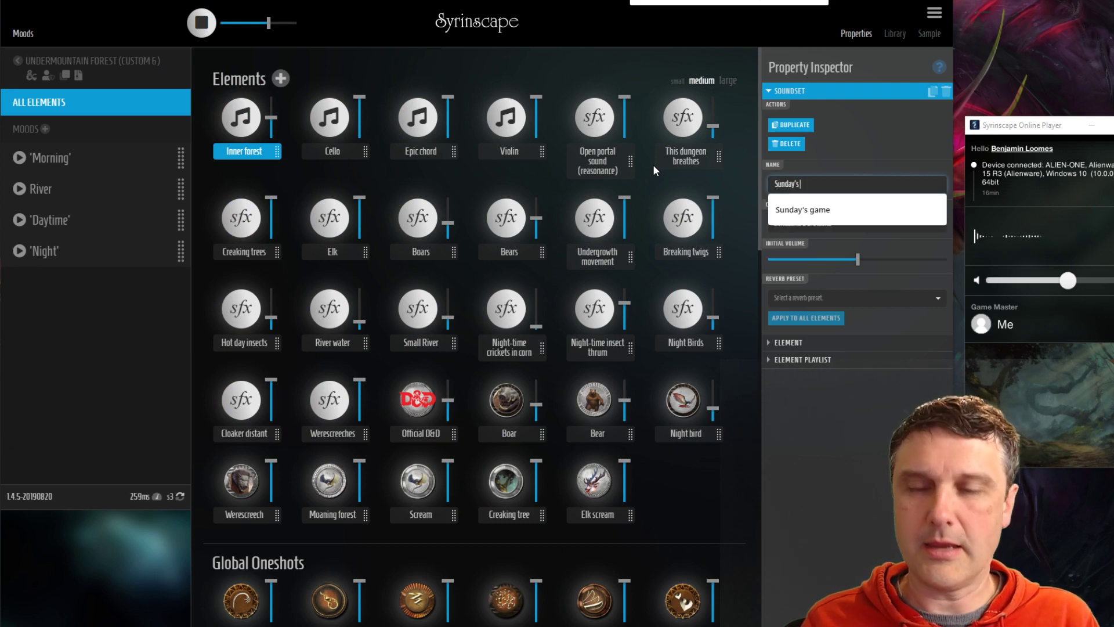
key("Down")
key("Return")
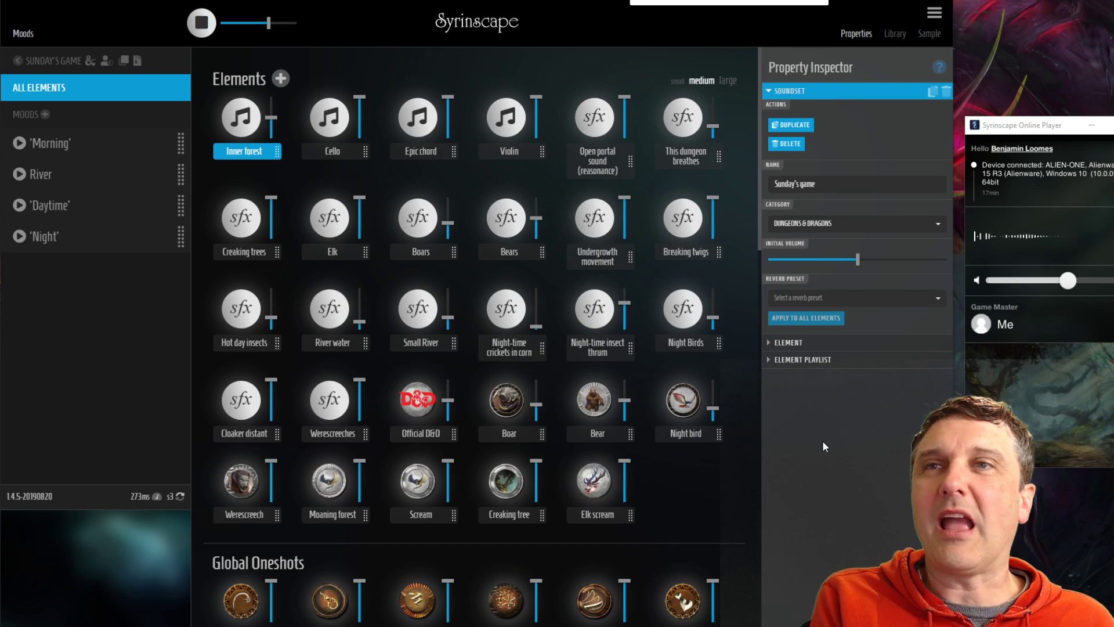
Search the library elements for "saltmarsh" and add the first D&D Saltmarsh battle music element to Sunday's game
left_click(903, 39)
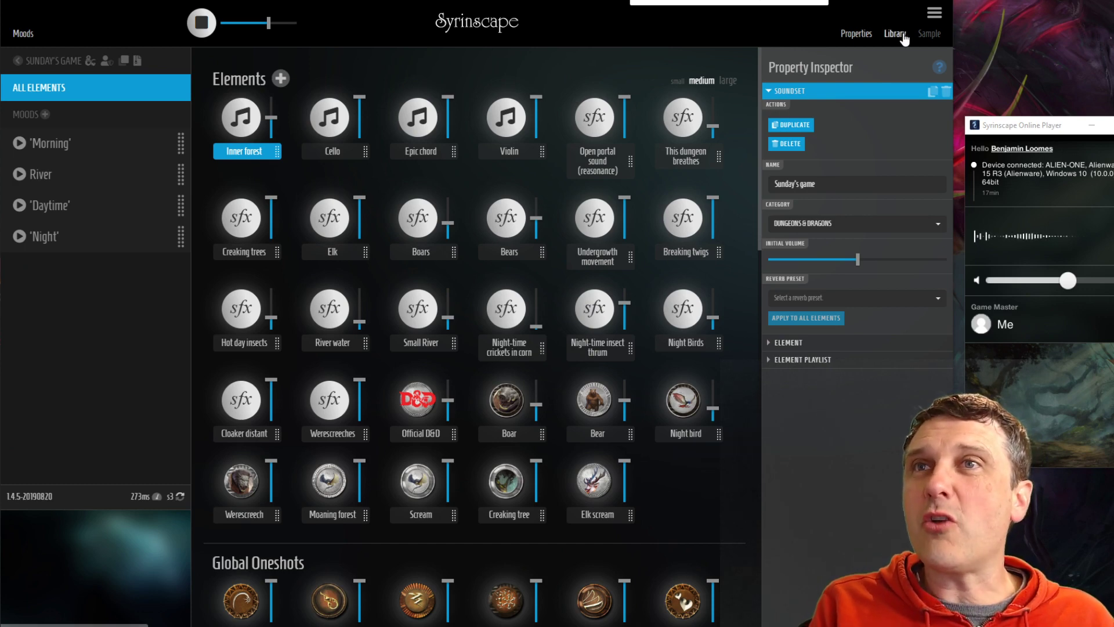
left_click(772, 109)
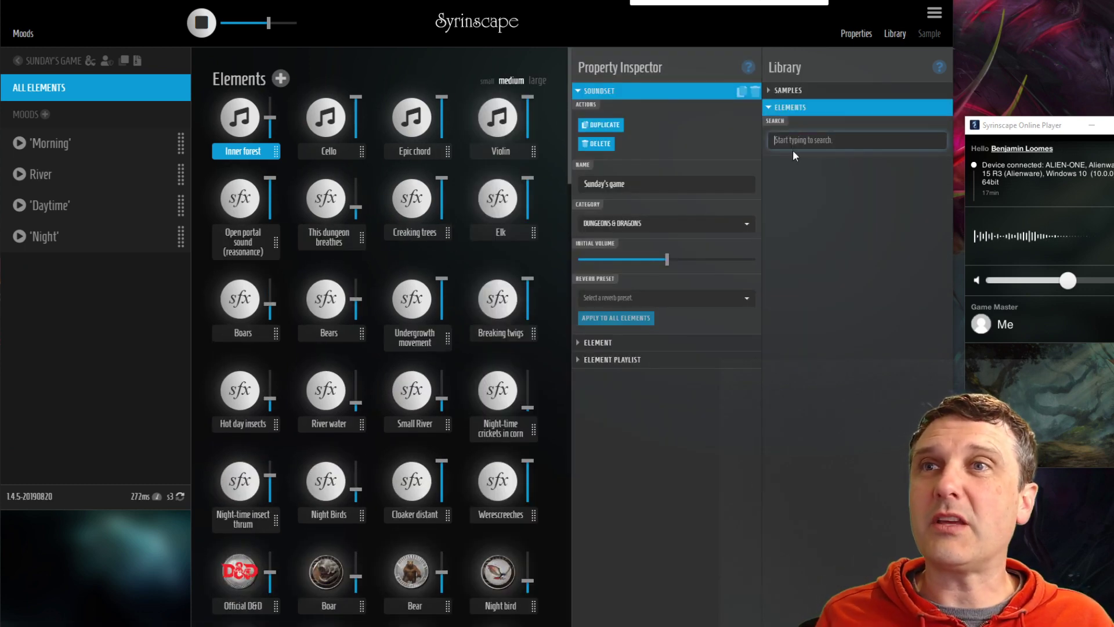
left_click(801, 139)
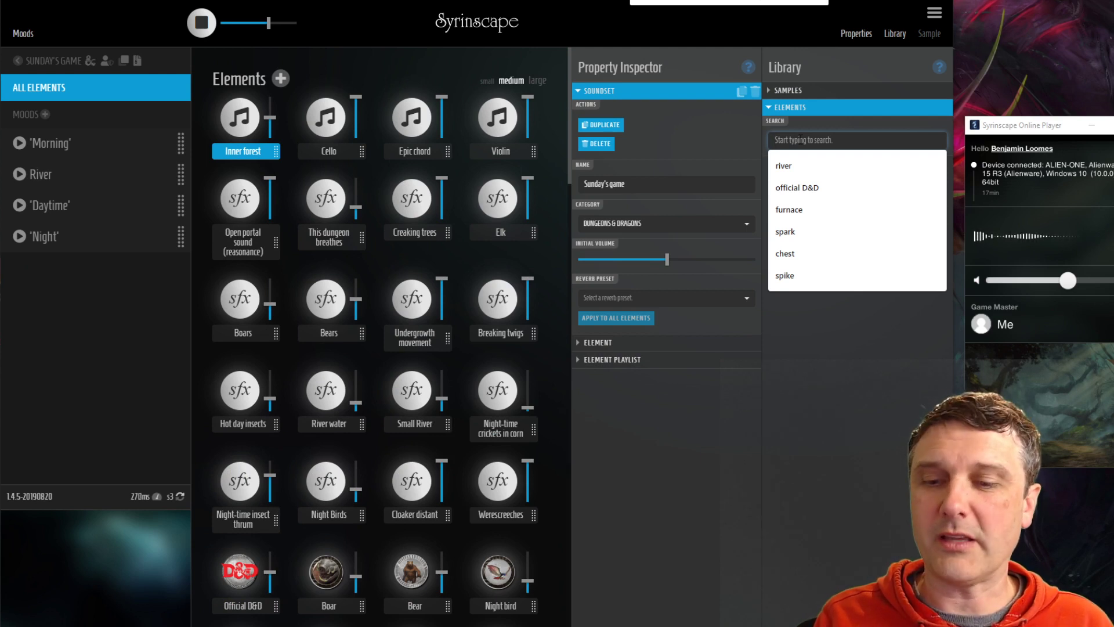
type("salt")
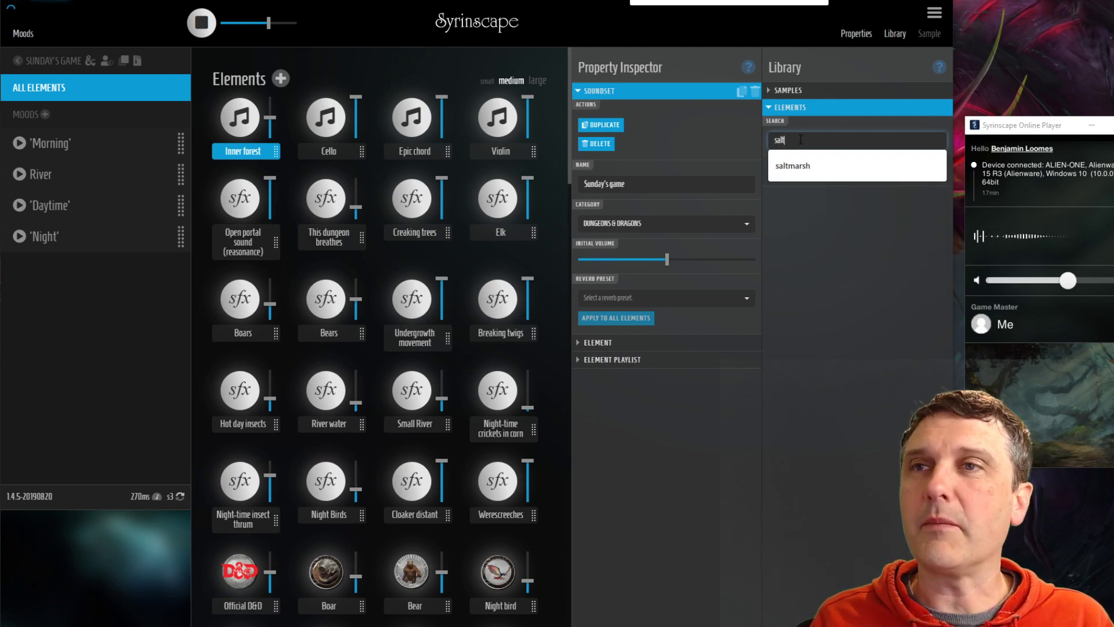
left_click(805, 168)
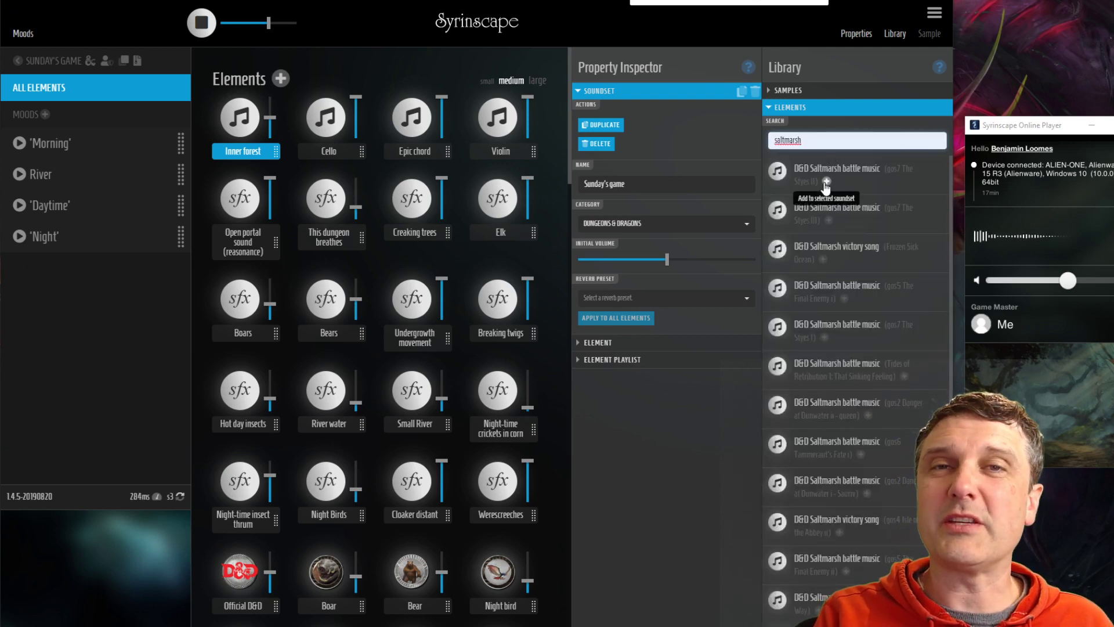
left_click(903, 185)
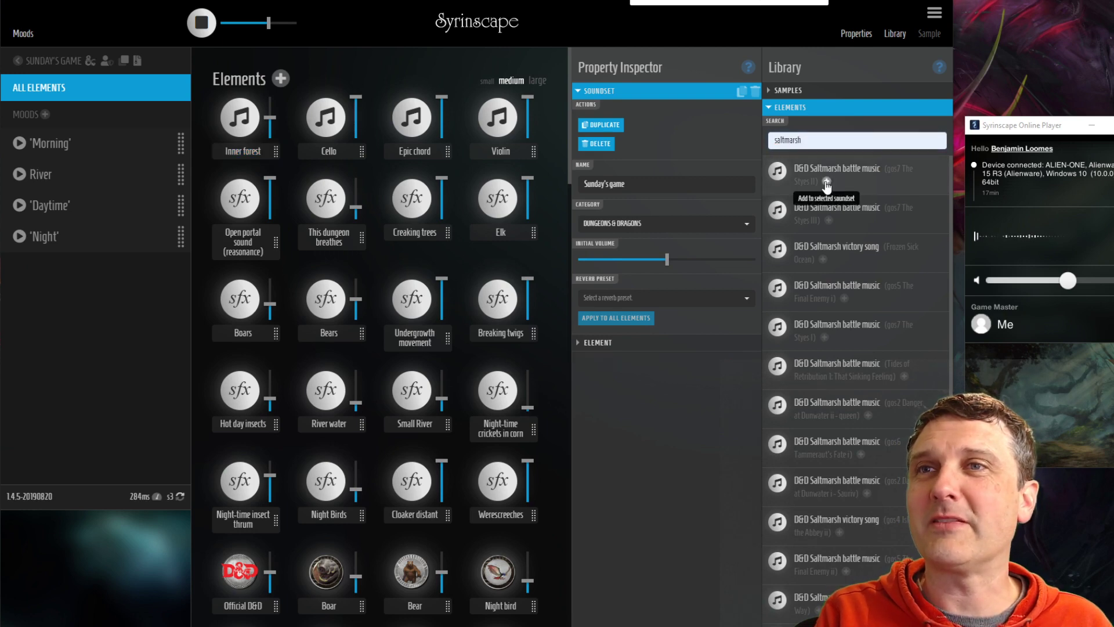
left_click(826, 184)
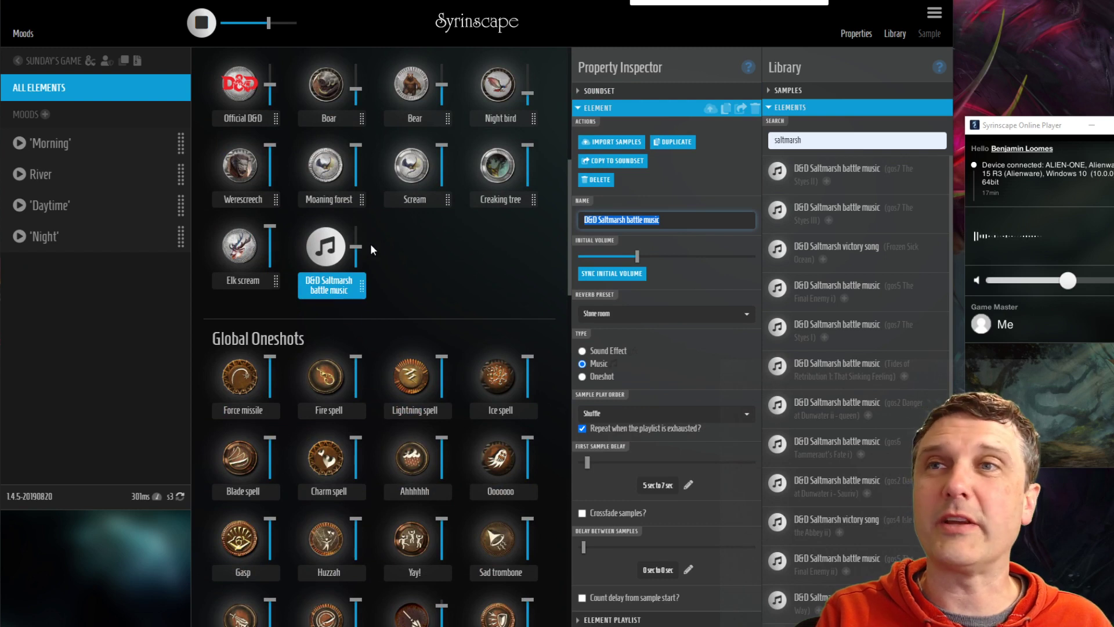
Search the soundsets for "avernus" and open Dungeons & Dragons: Baldur's Gate: Descent into Avernus: Avernus
left_click(40, 60)
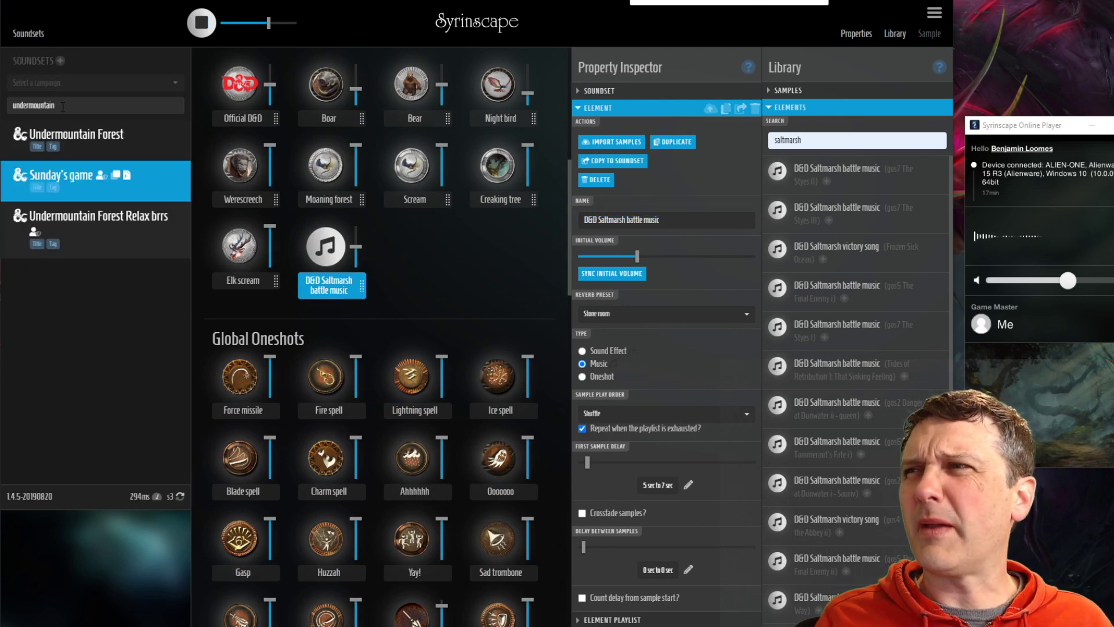
left_click(38, 100)
key("ctrl+a")
type("a")
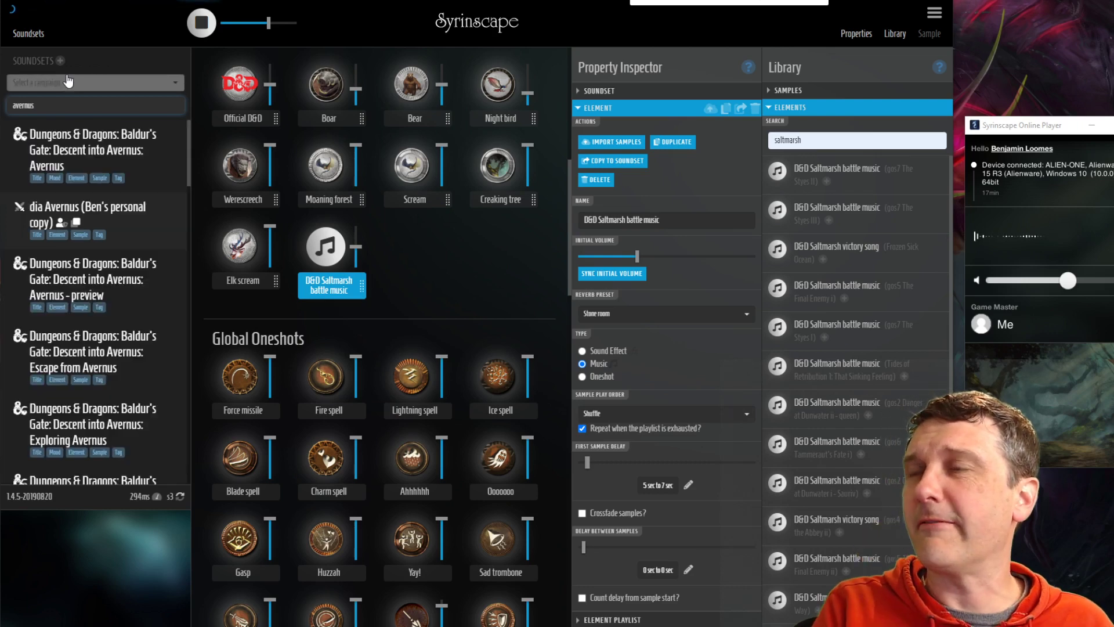
left_click(77, 157)
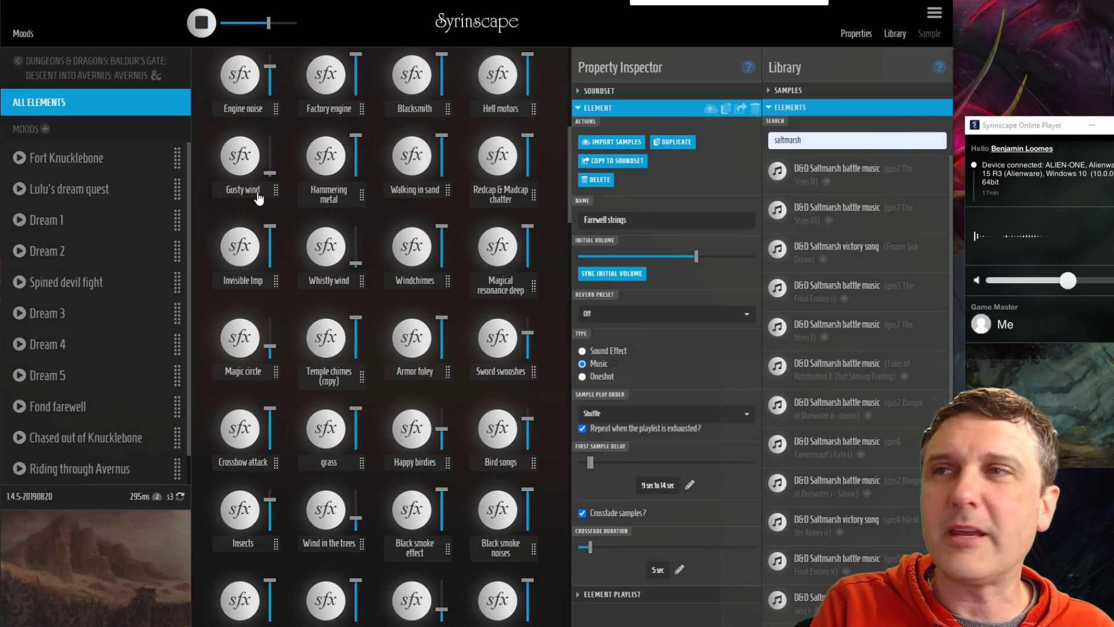
scroll(492, 266, "up", 8)
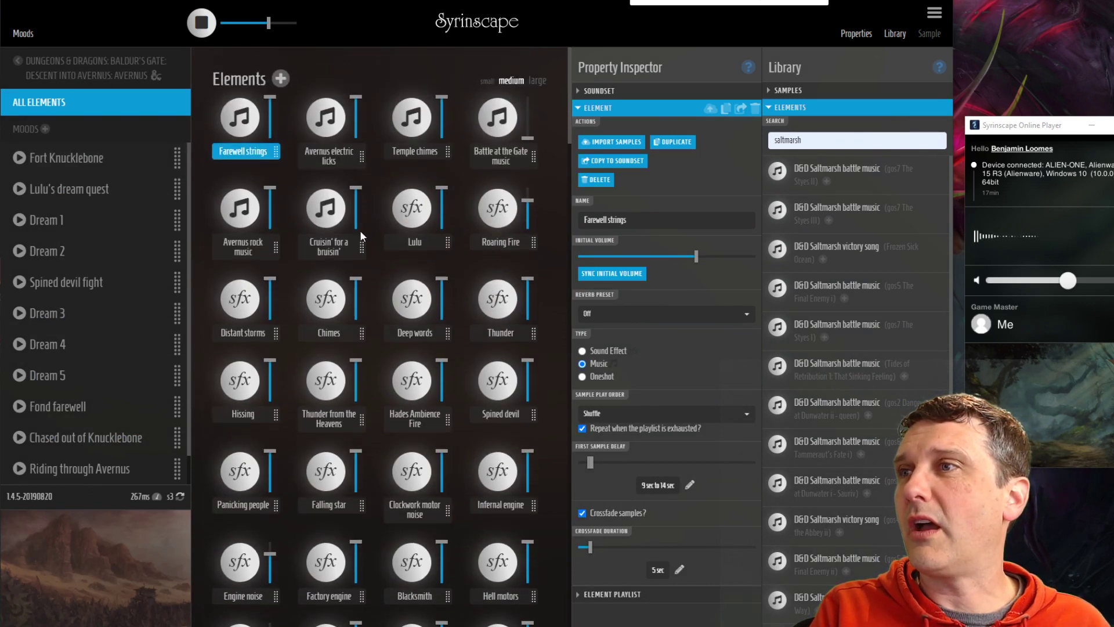
Copy the Avernus rock music element to the Sunday's game soundset
left_click(250, 246)
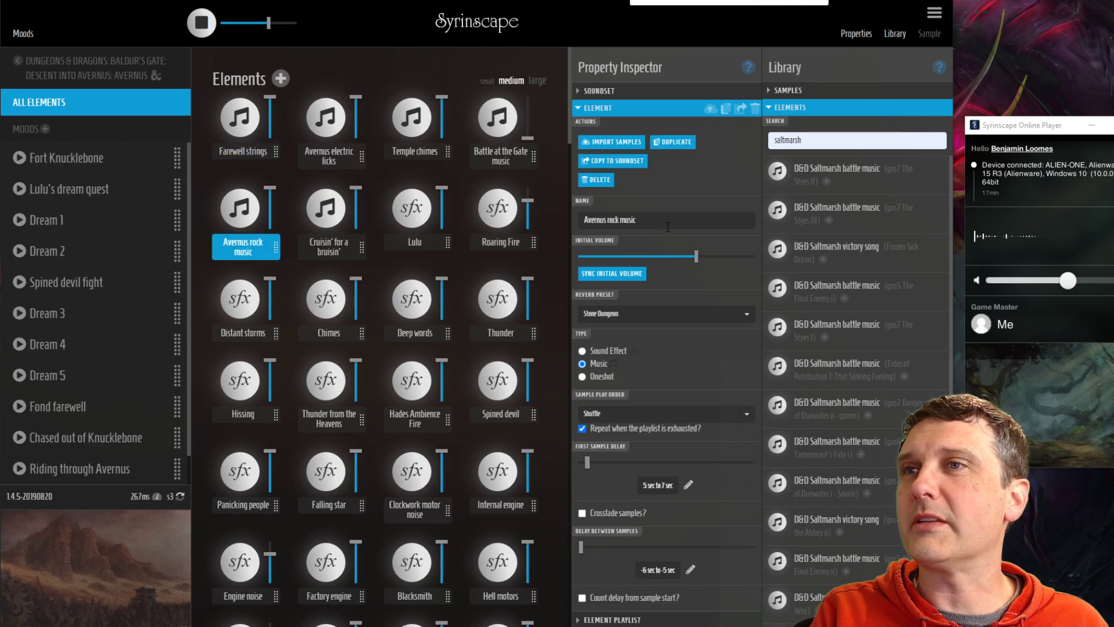
left_click(632, 161)
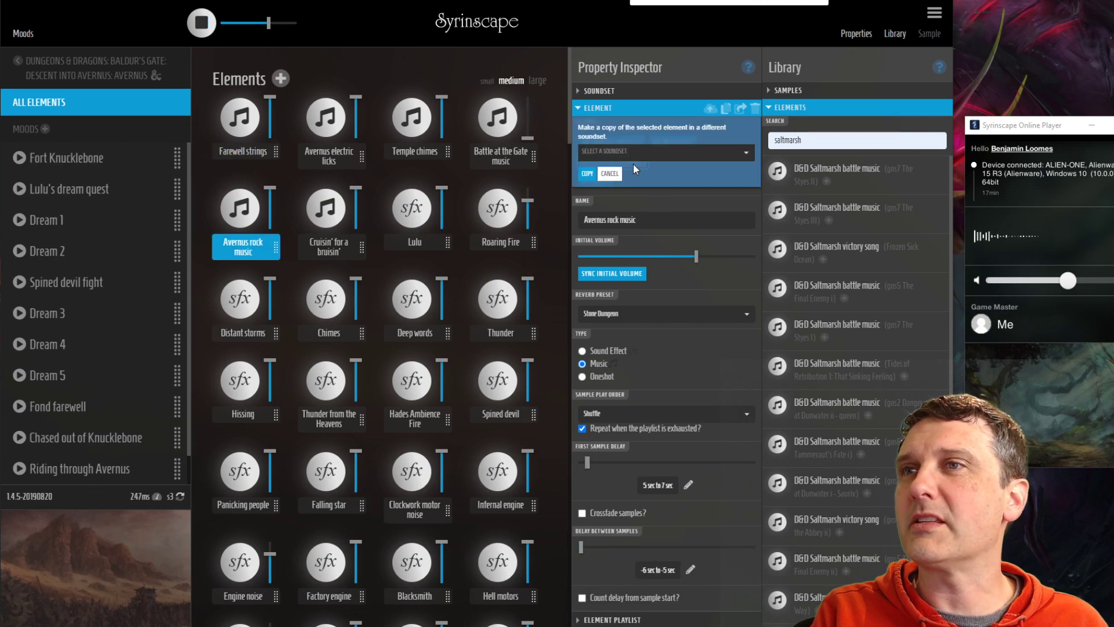
left_click(647, 152)
type("s")
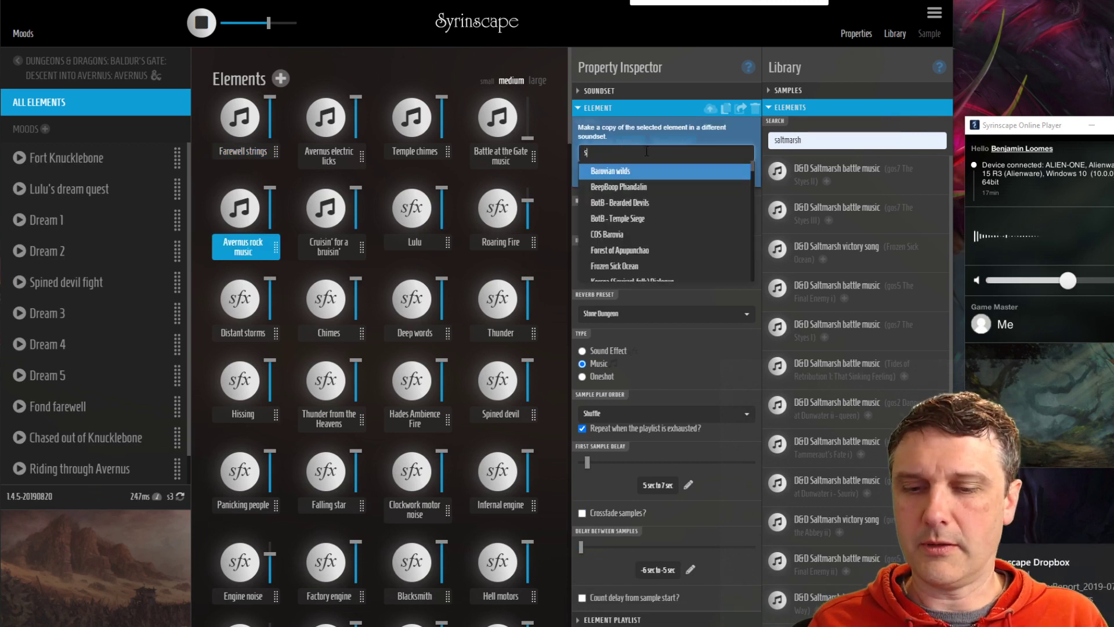
type("unday")
left_click(609, 170)
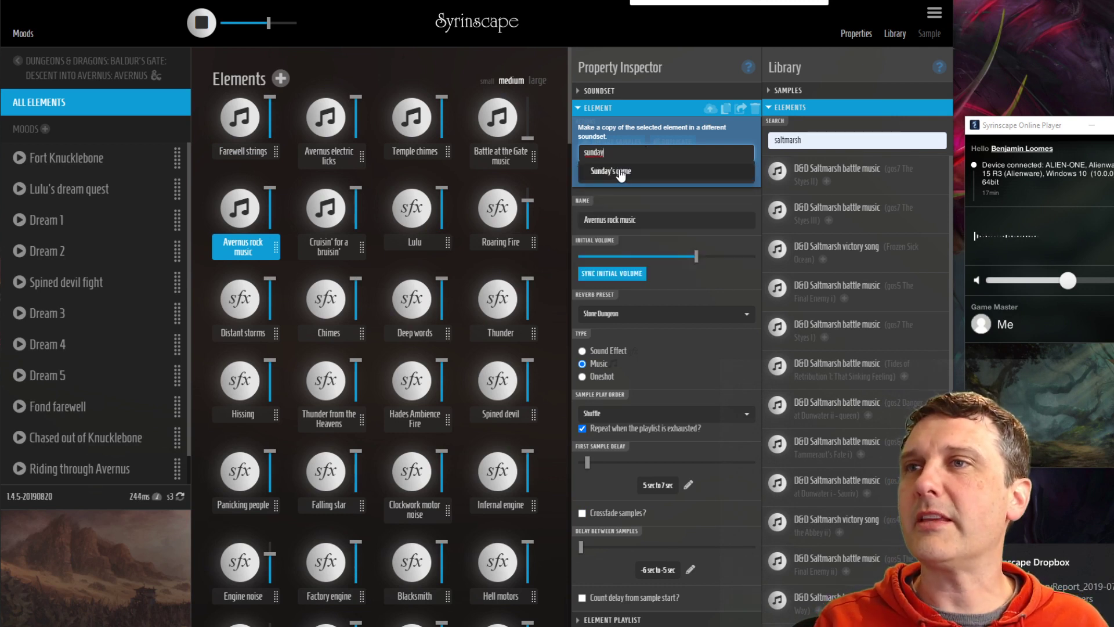
left_click(587, 179)
left_click(587, 180)
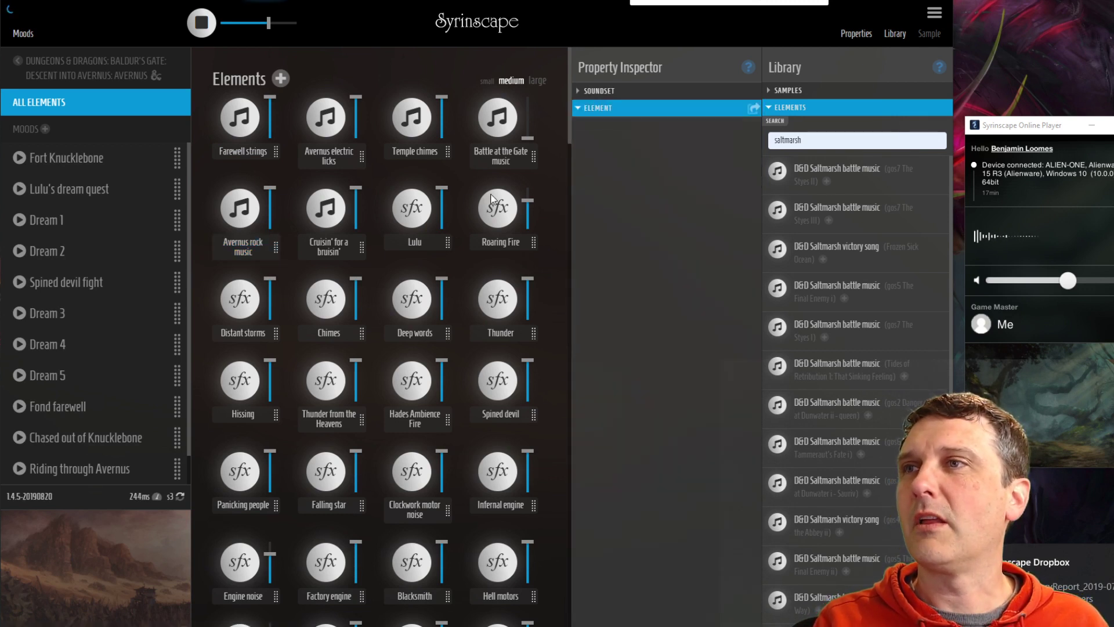
Copy the Battle at the Gate music element to the Sunday's game soundset
left_click(498, 163)
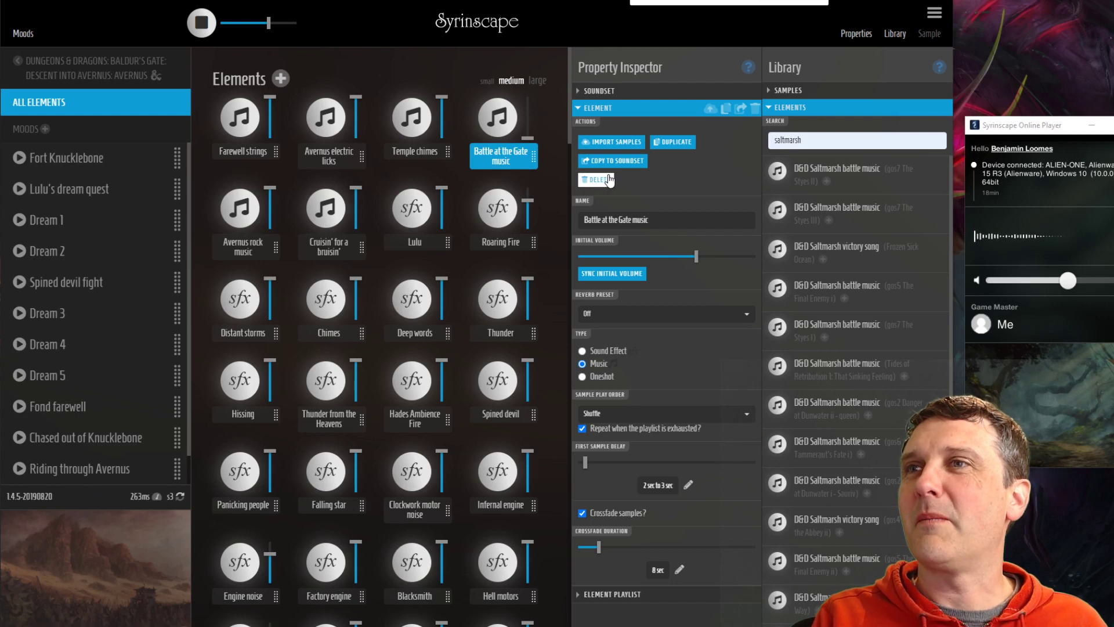
left_click(638, 164)
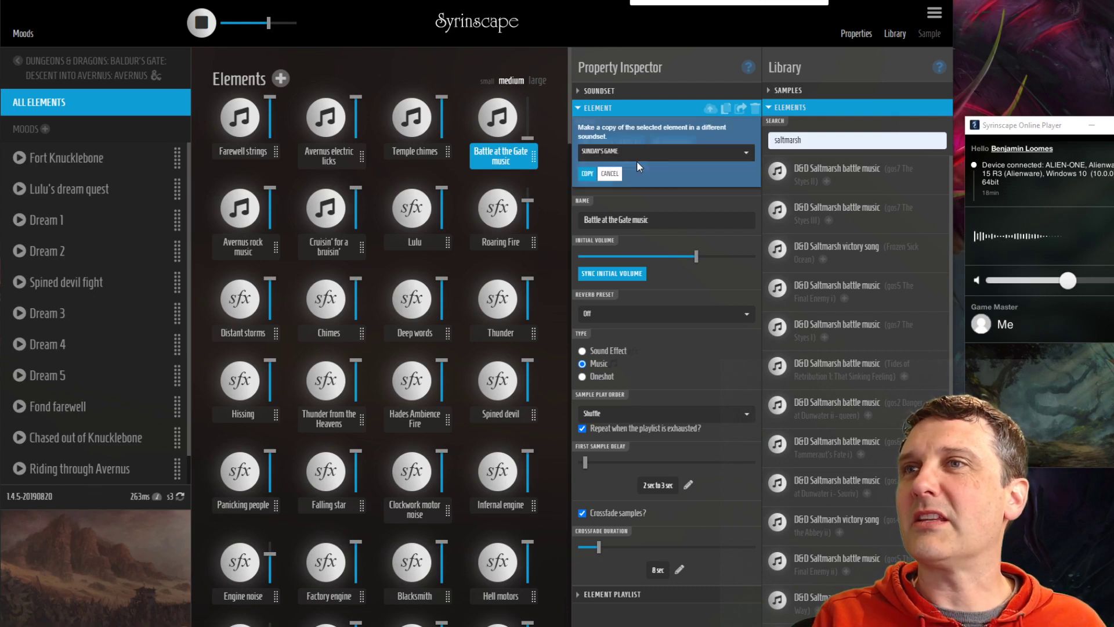
left_click(586, 177)
Search the soundsets for "sunday", open Sunday's game and check its list for the copied music elements
left_click(36, 63)
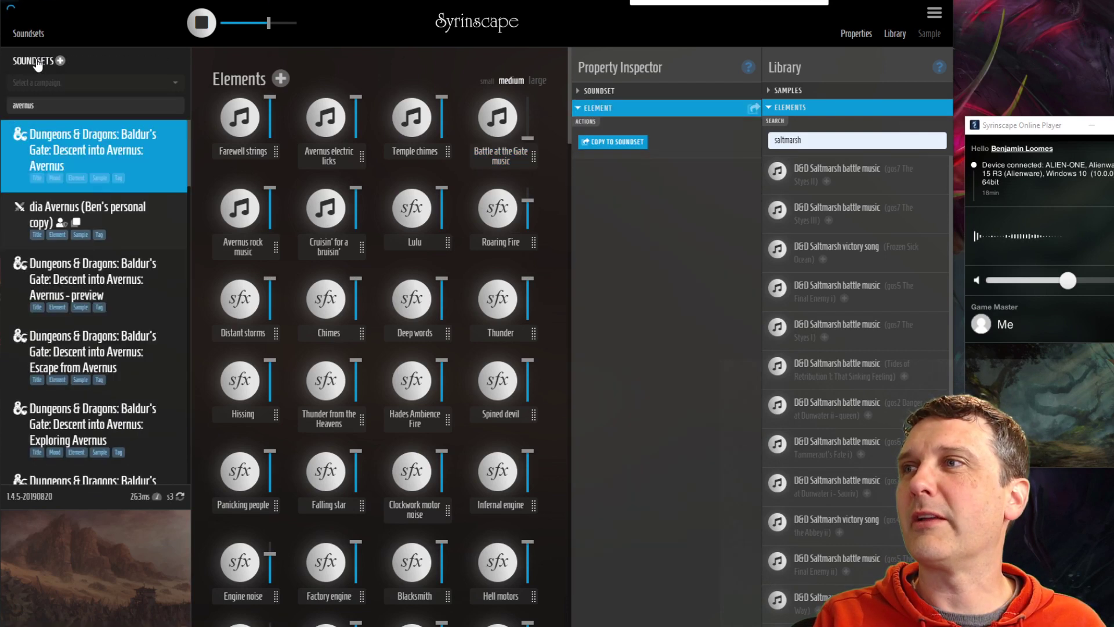
left_click_drag(54, 104, 3, 91)
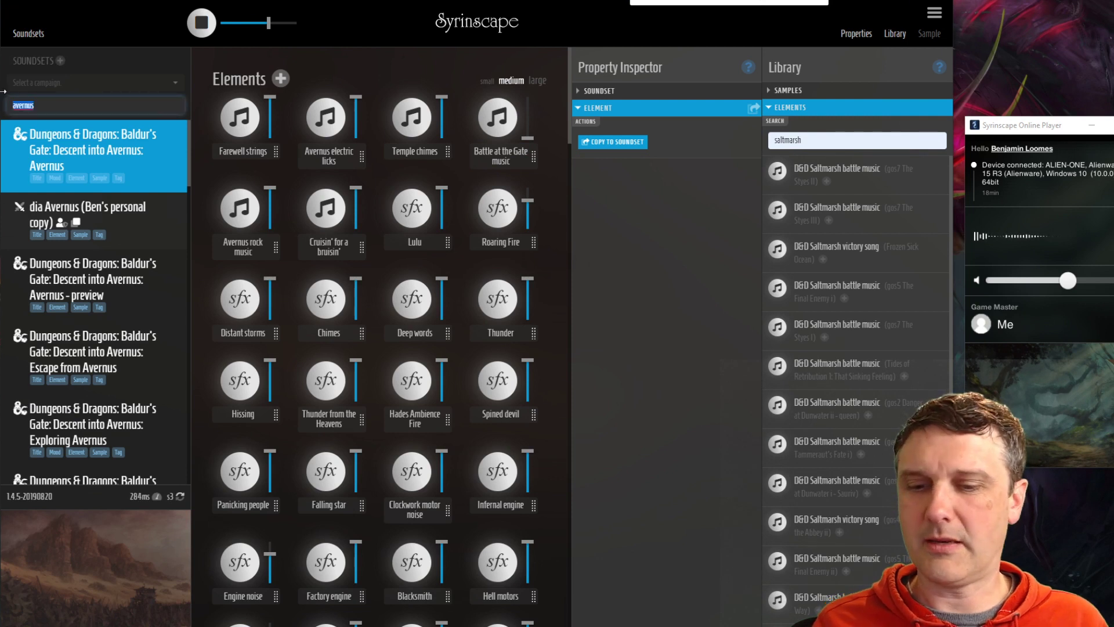
type("sunday")
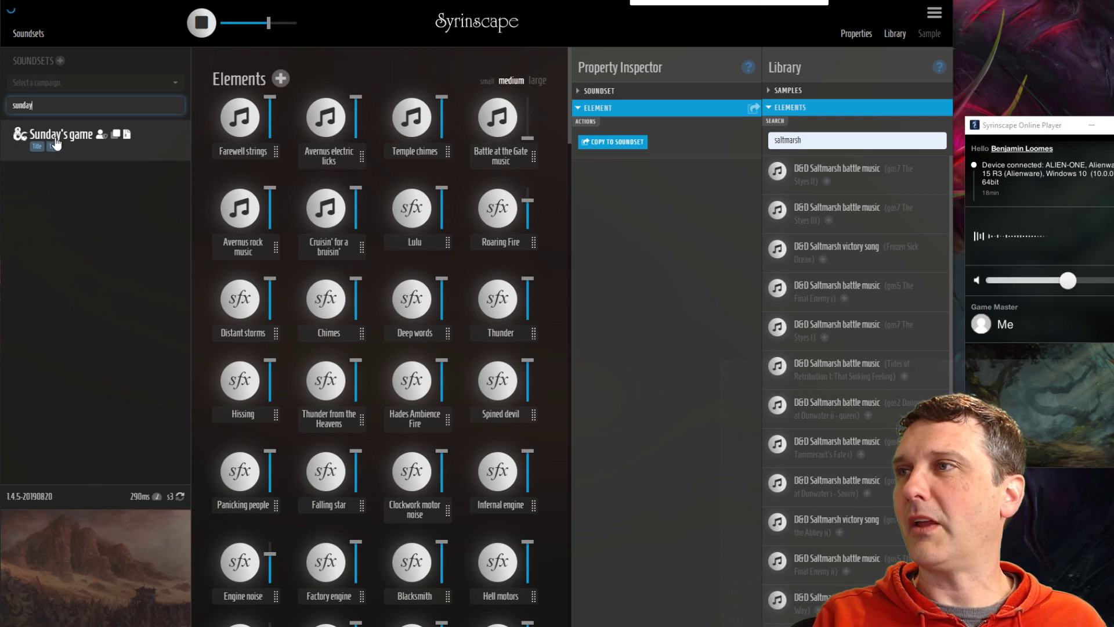
left_click(56, 143)
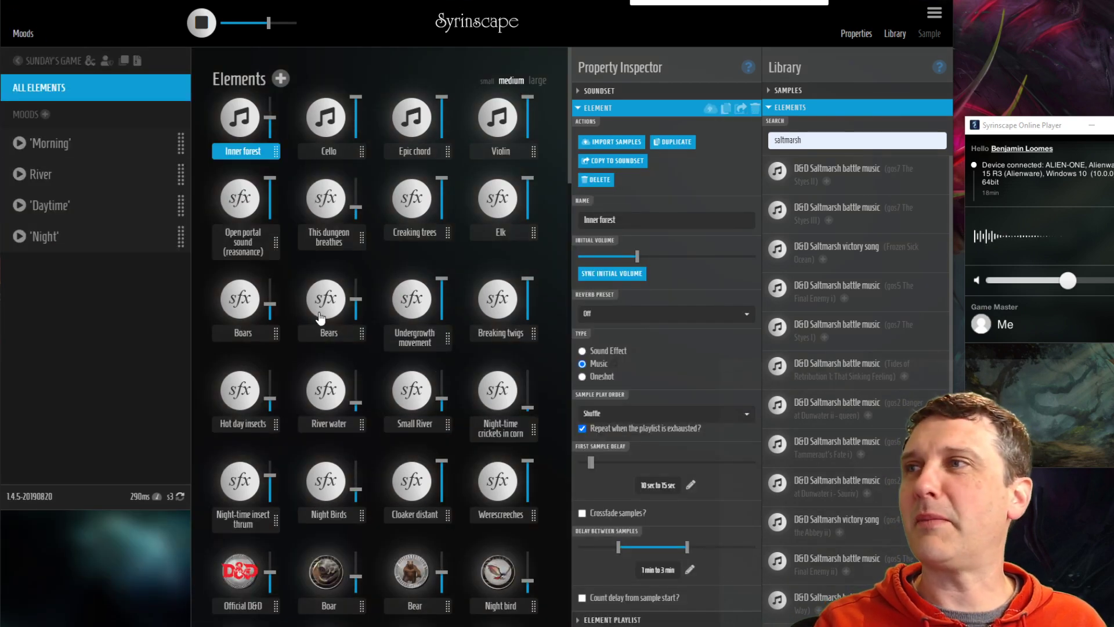
scroll(433, 332, "down", 5)
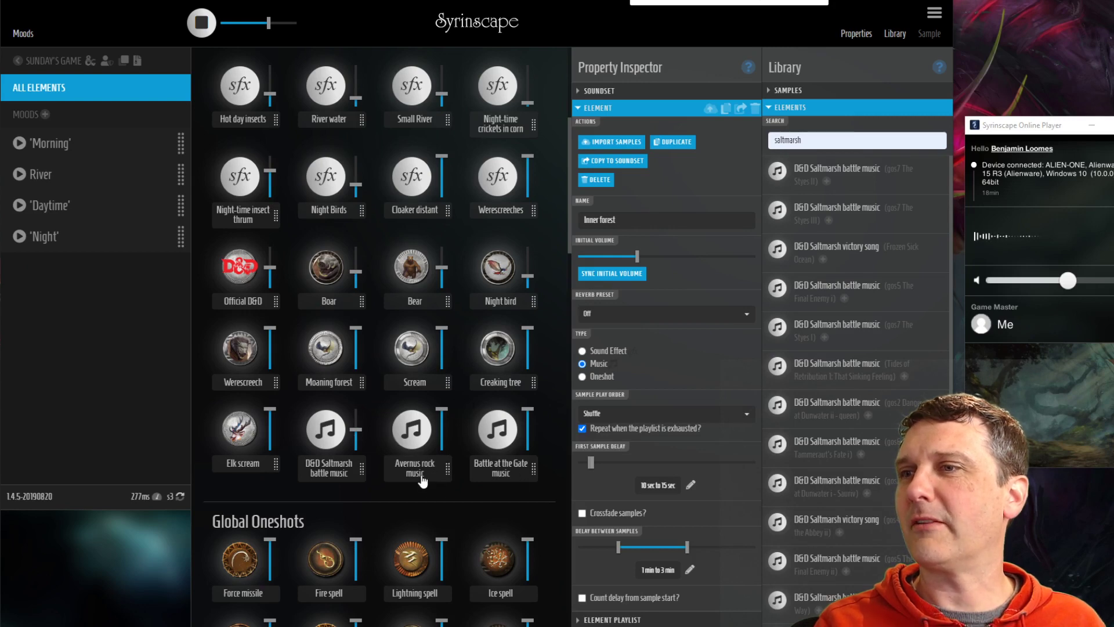
scroll(366, 404, "up", 5)
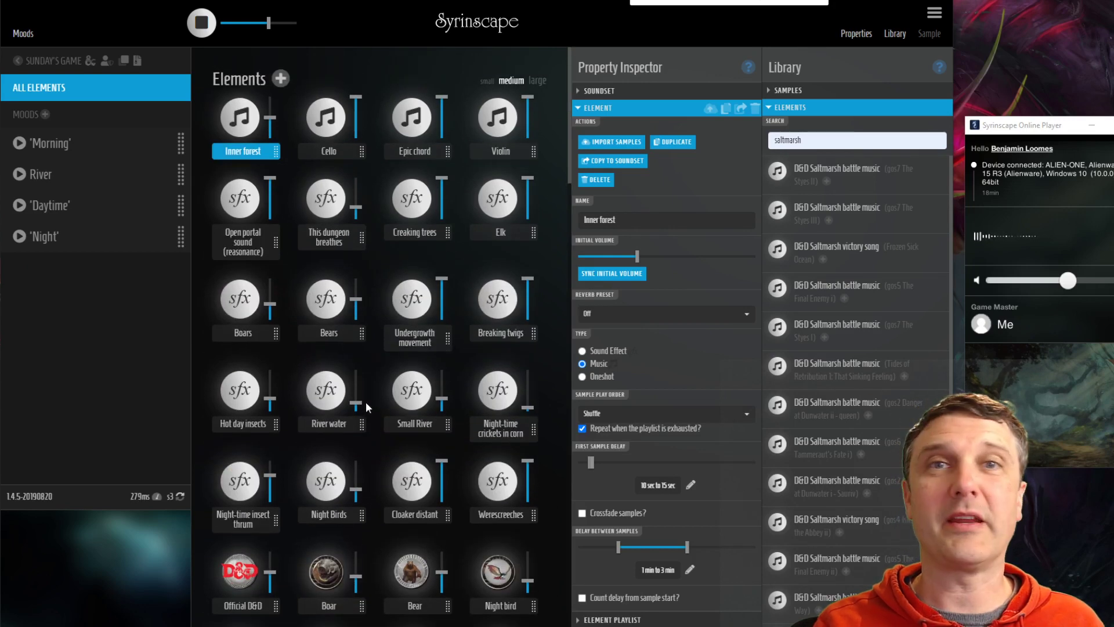
Search the soundsets for "swamp" and open the Swamp soundset
left_click(49, 61)
double_click(18, 105)
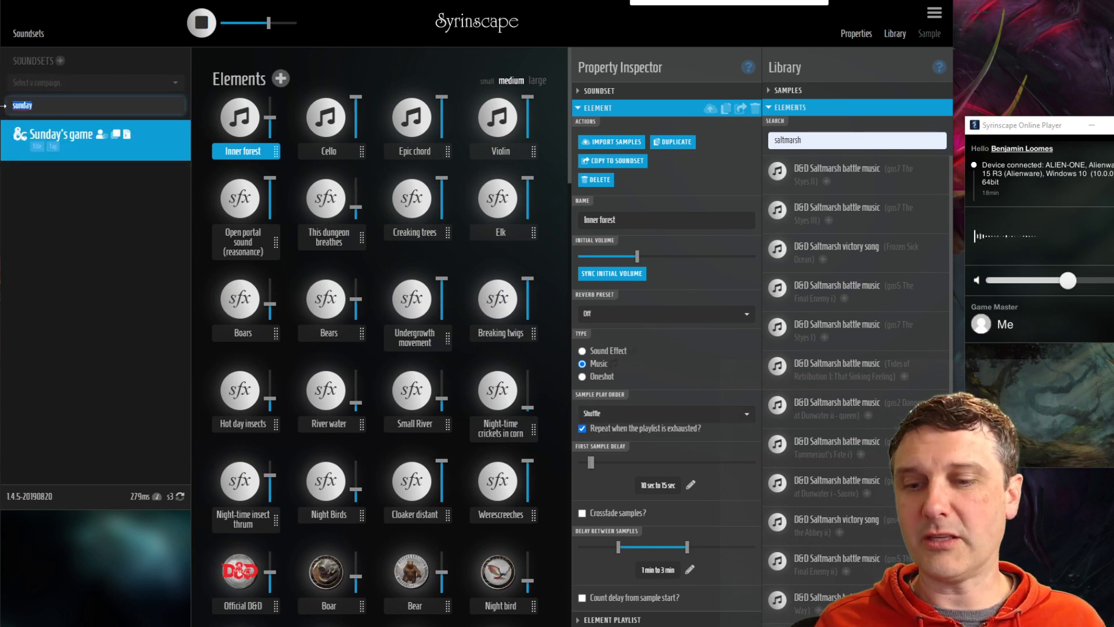
type("swamp")
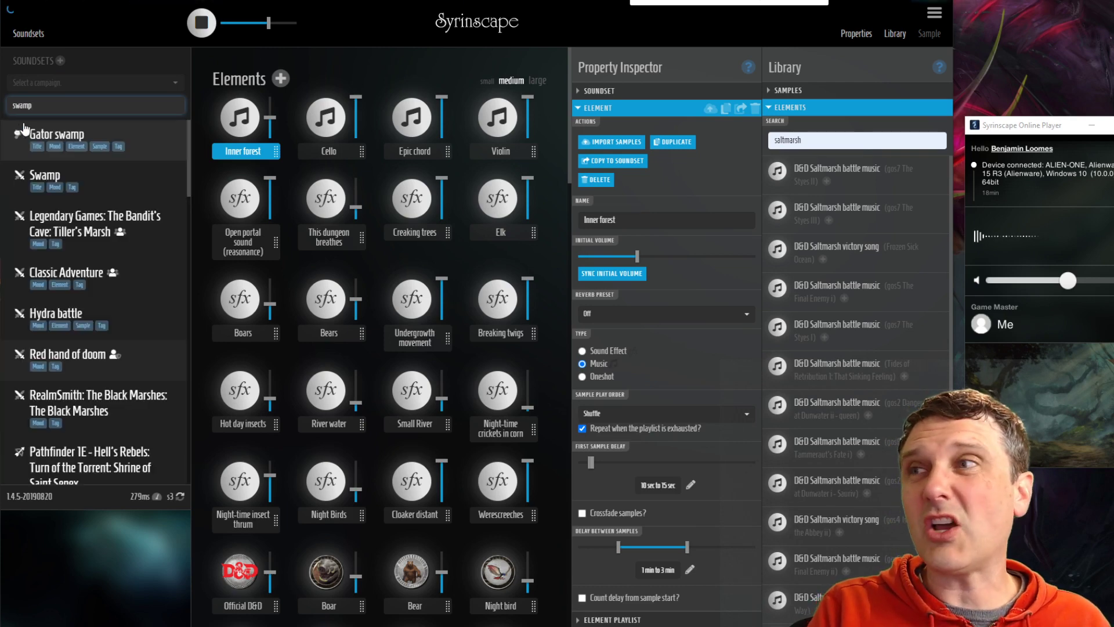
left_click(55, 188)
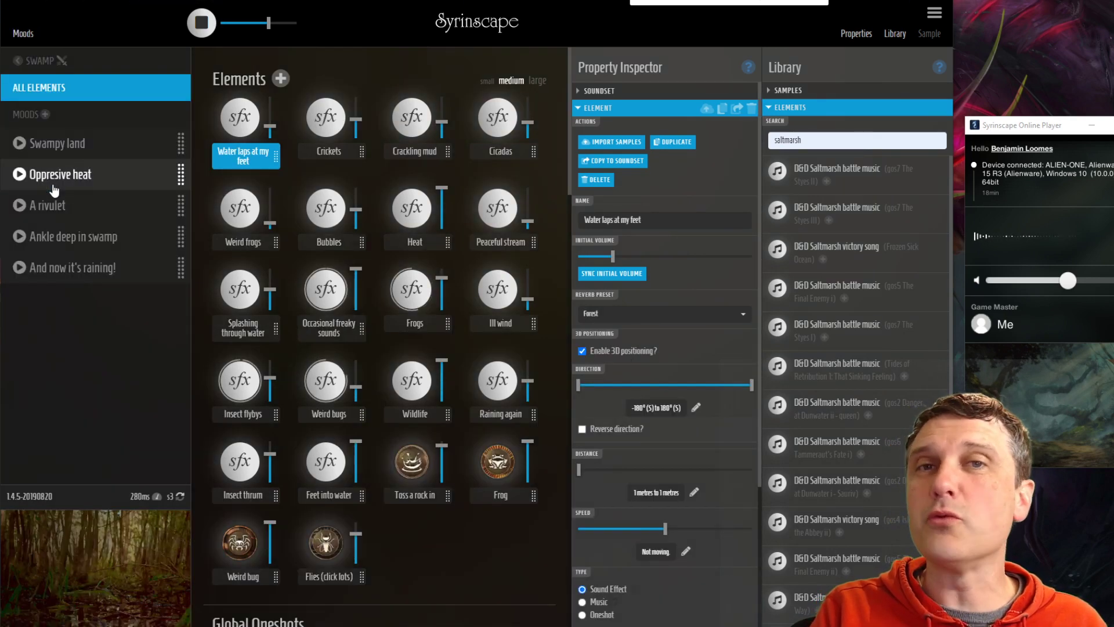
Copy the Swamp soundset's Oppresive heat mood to the Sunday's game soundset
left_click(181, 174)
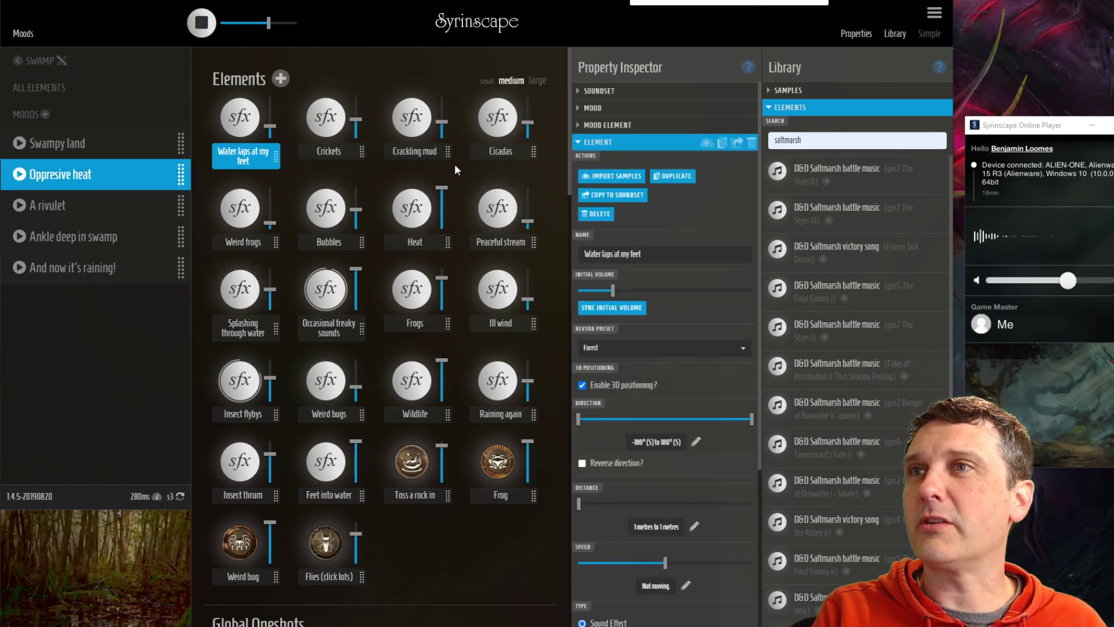
left_click(578, 108)
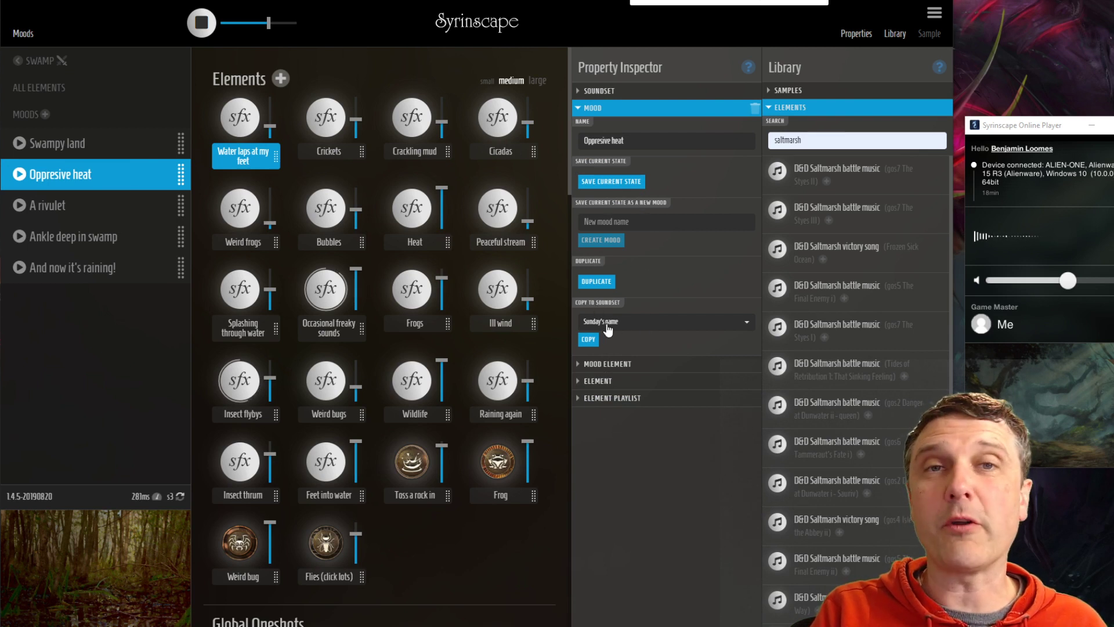
left_click(590, 342)
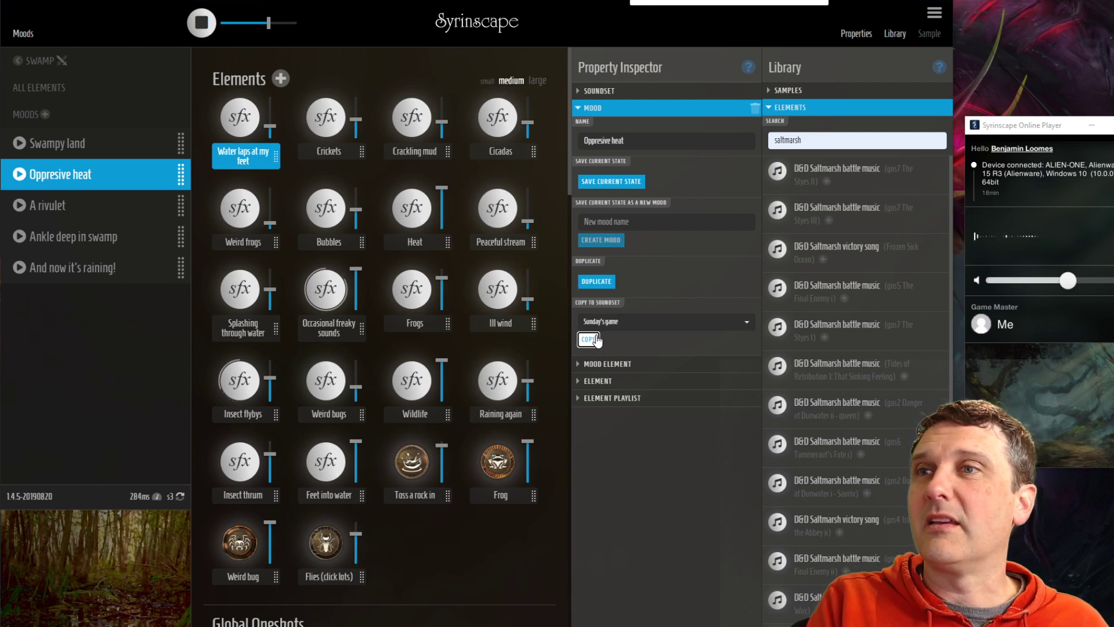
Search the soundsets for "sunday", open Sunday's game and play its Oppresive heat mood
left_click(35, 61)
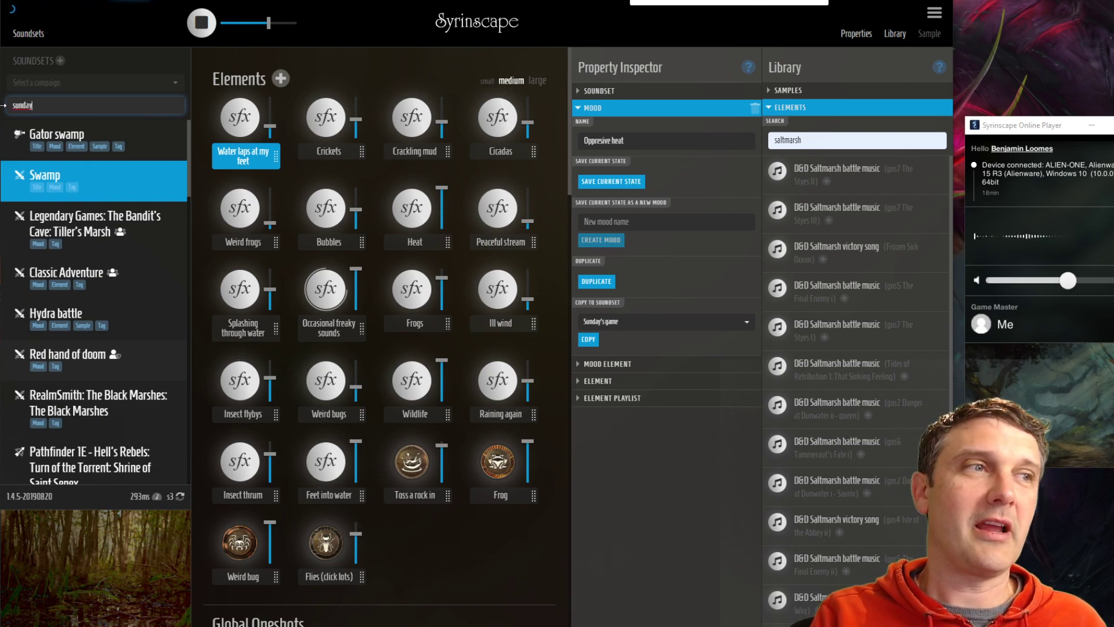
left_click(78, 143)
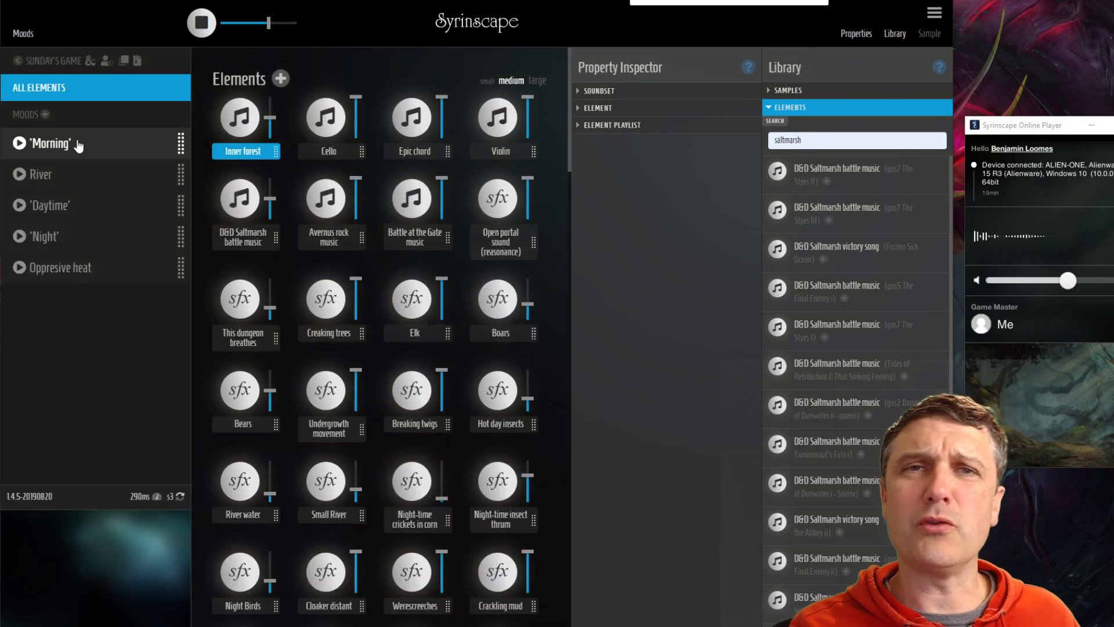
left_click(22, 268)
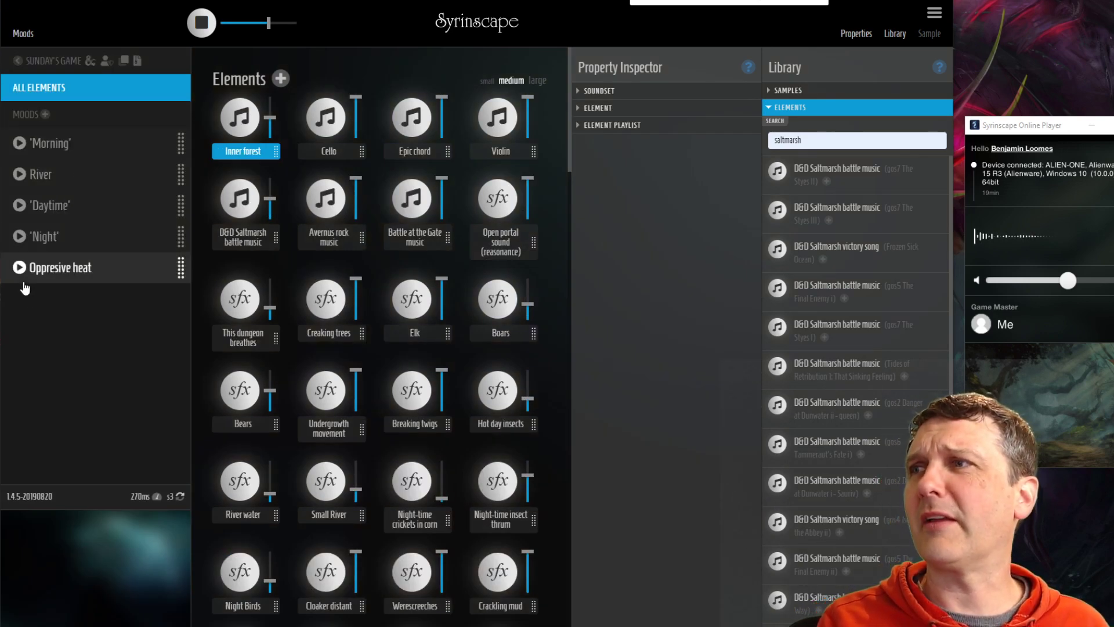
left_click(18, 268)
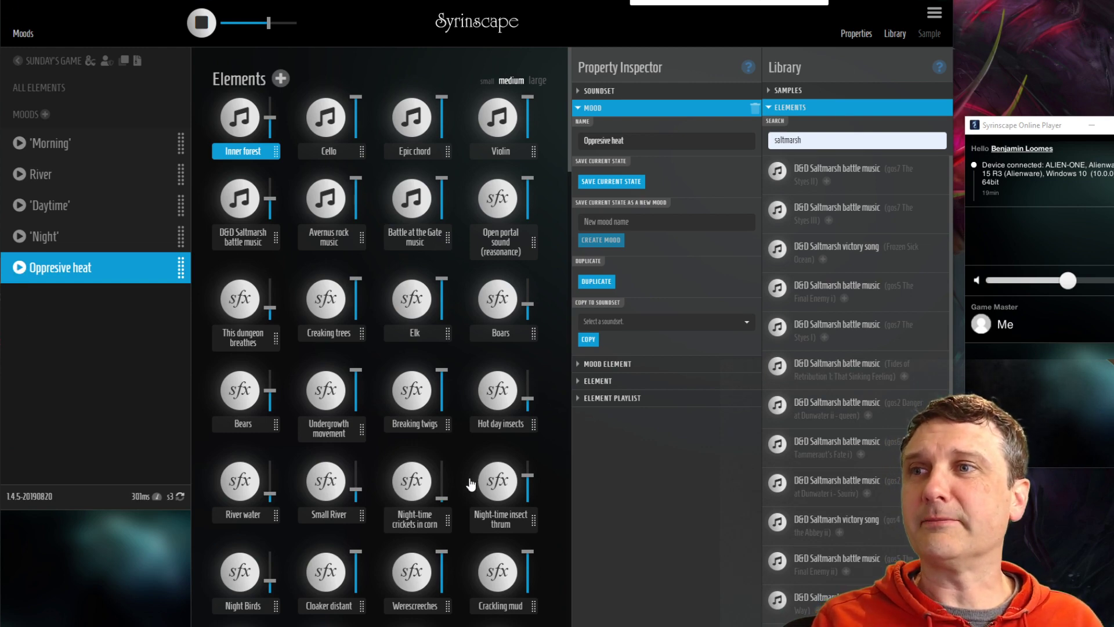
scroll(470, 485, "down", 10)
scroll(491, 407, "up", 5)
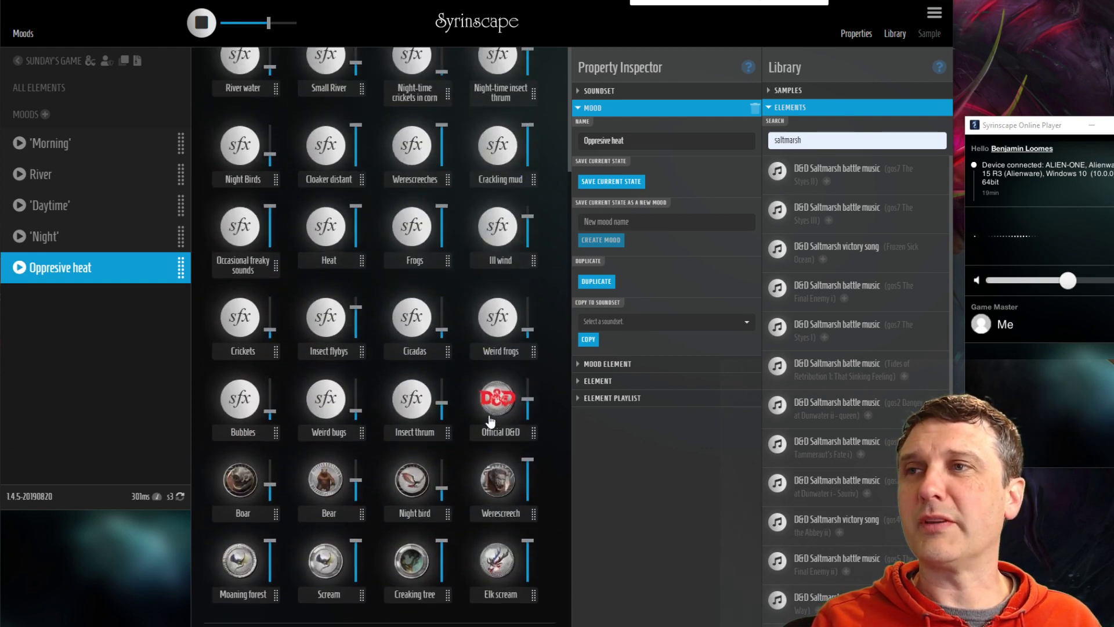
scroll(488, 419, "up", 3)
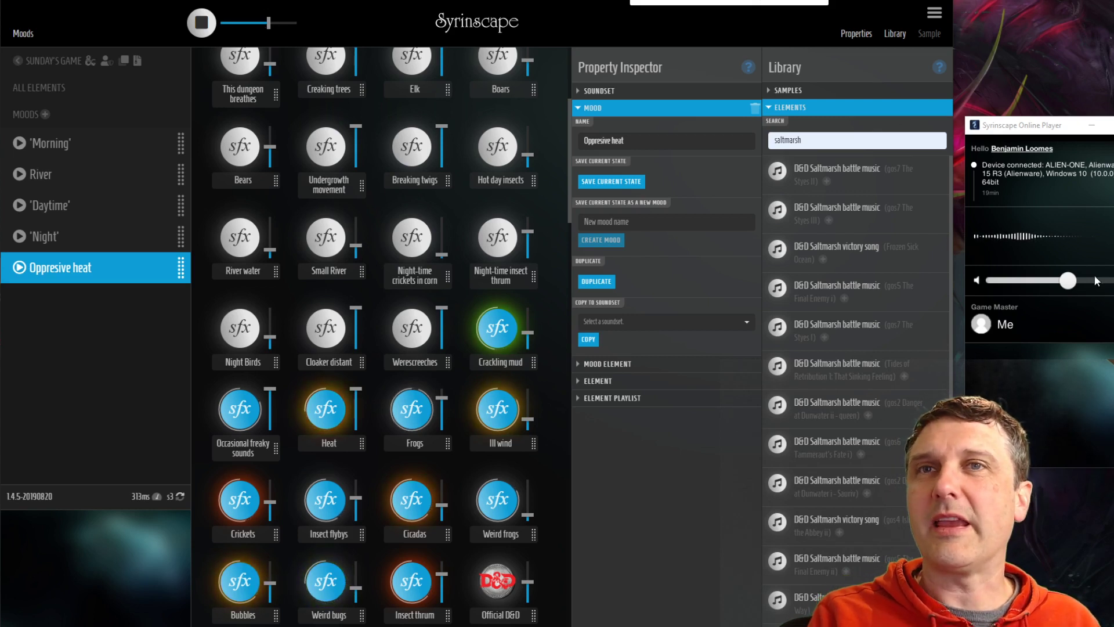
Search the element library for "message" and play the Message element from the sorcerer spells
double_click(828, 145)
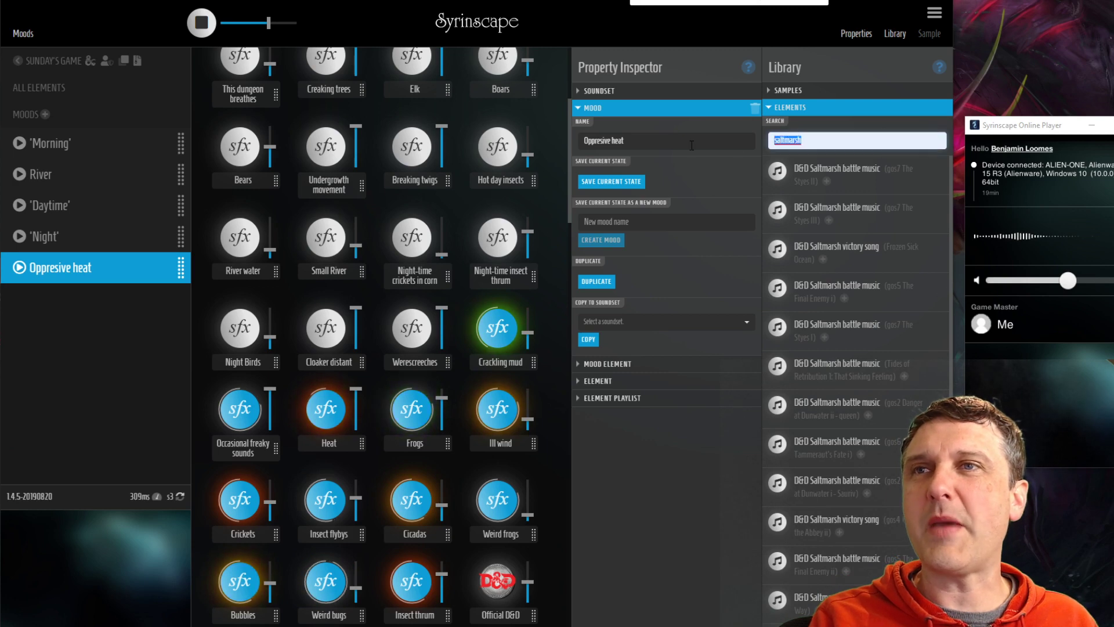
key("BackSpace")
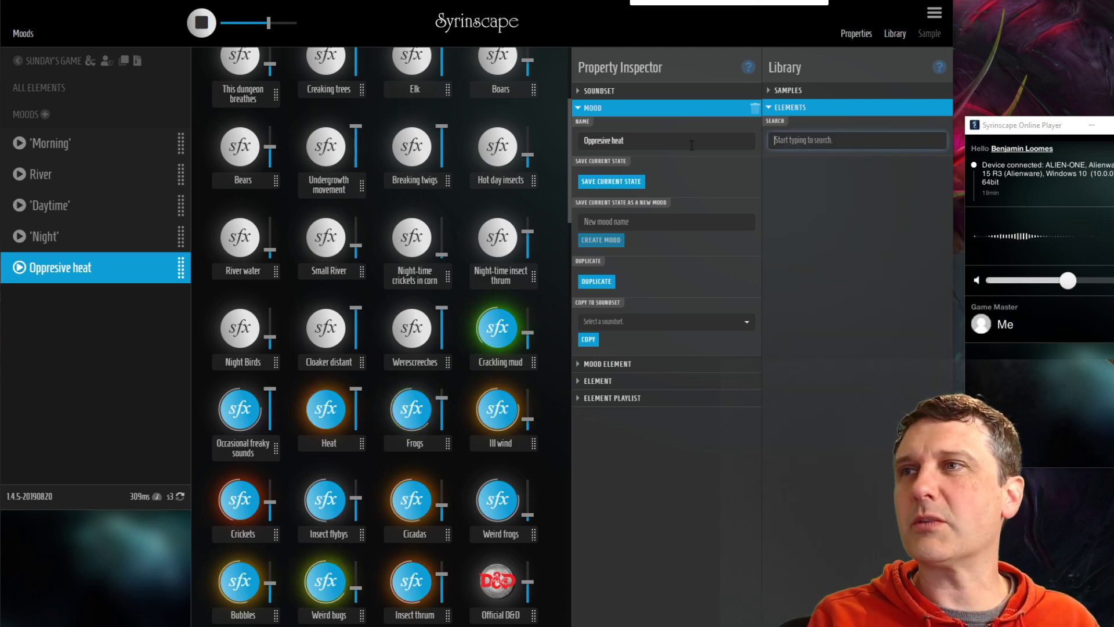
scroll(486, 362, "down", 3)
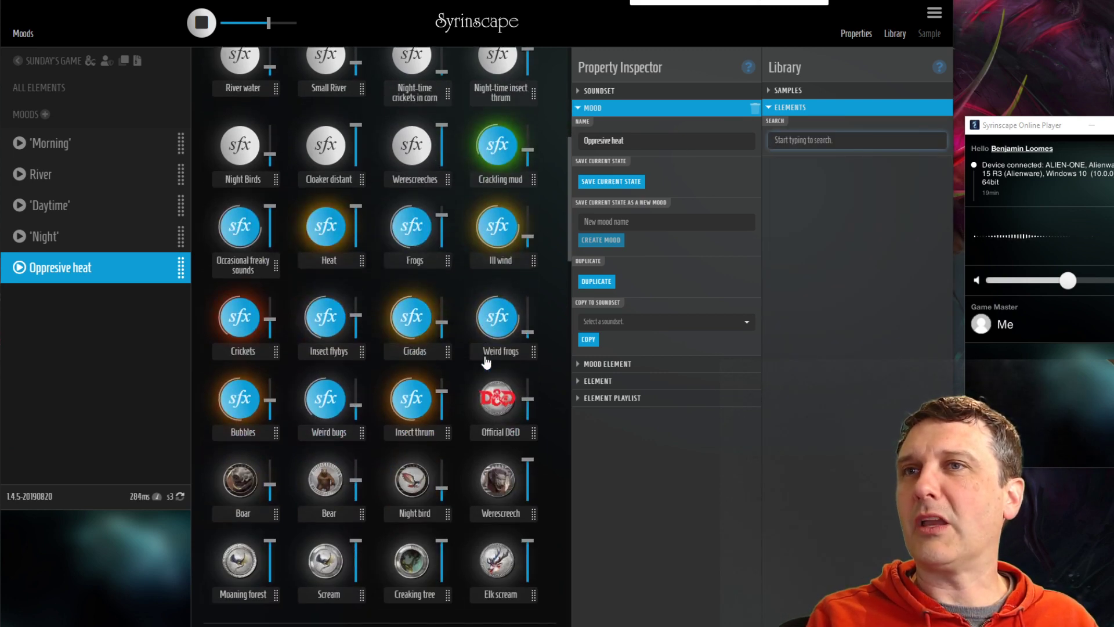
left_click(802, 145)
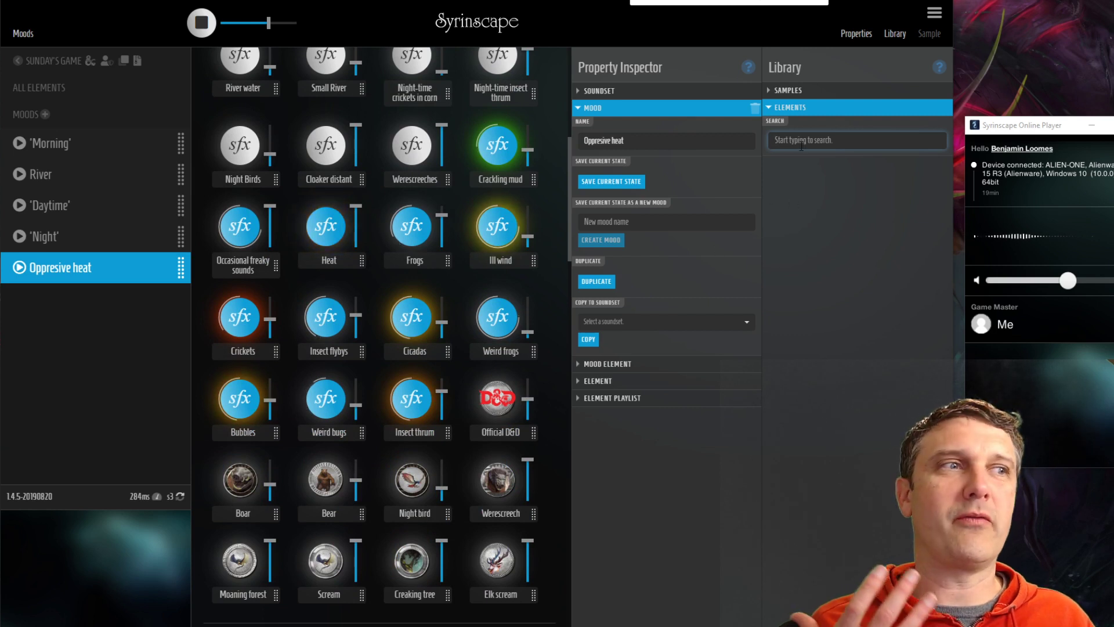
type("m")
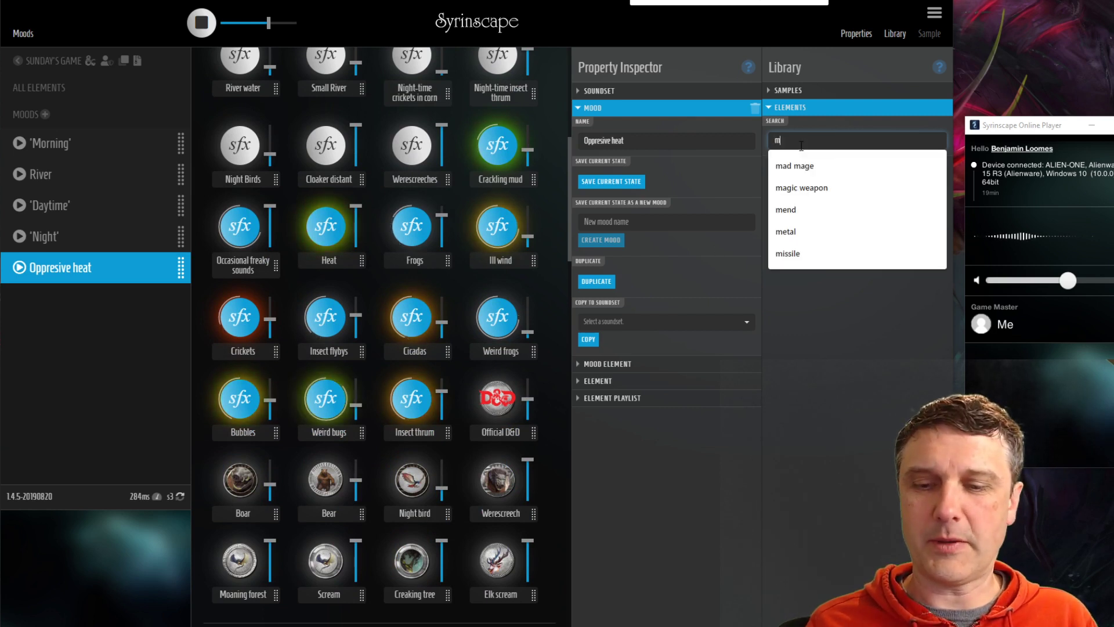
type("essage")
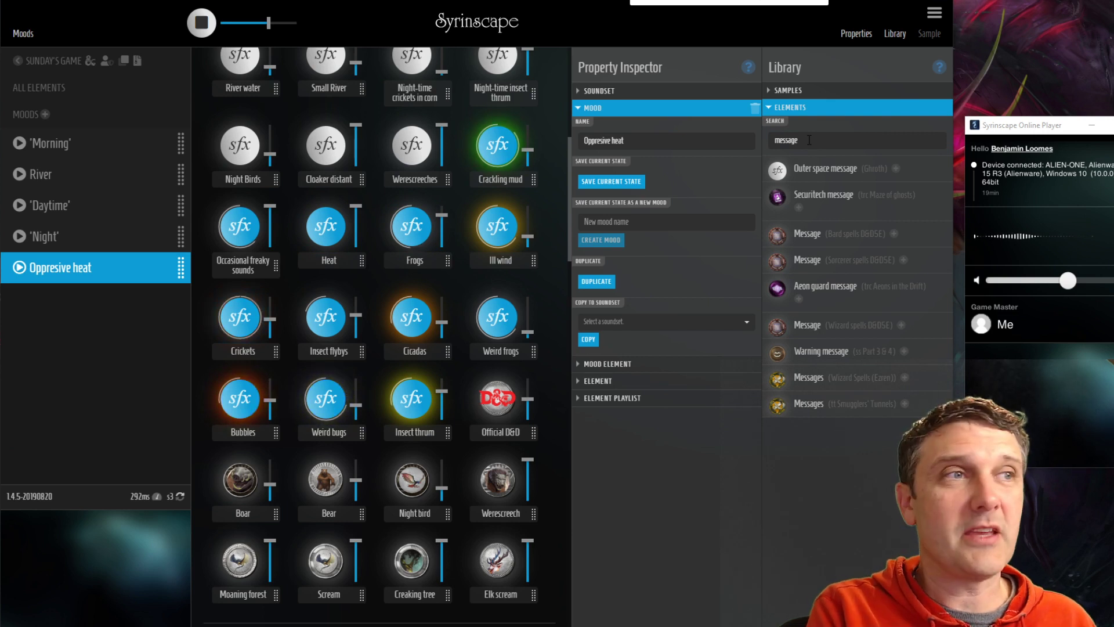
left_click(778, 265)
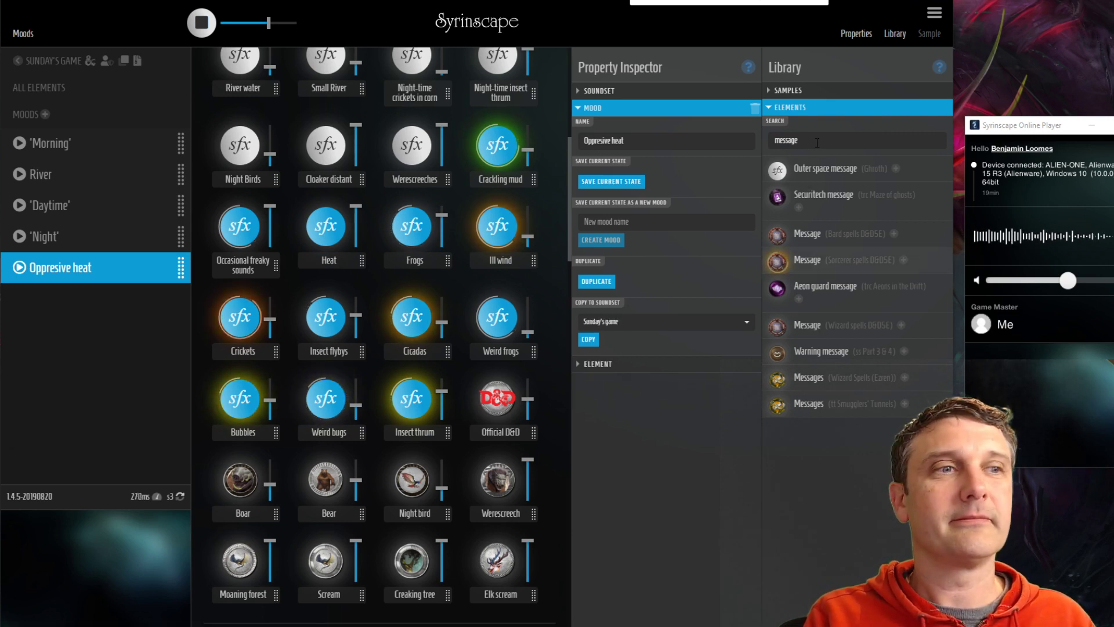
Search the element library for "restoration" and "cure", playing the paladin Lesser Restoration and the ranger Cure Wounds 1-2 elements
left_click_drag(817, 142, 767, 148)
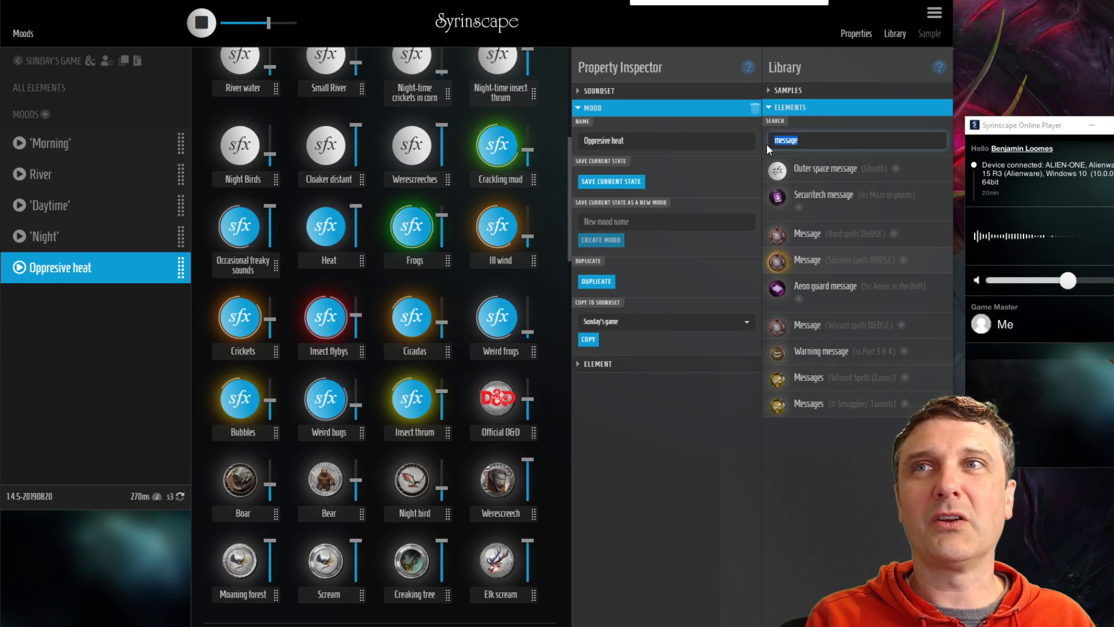
type("restor")
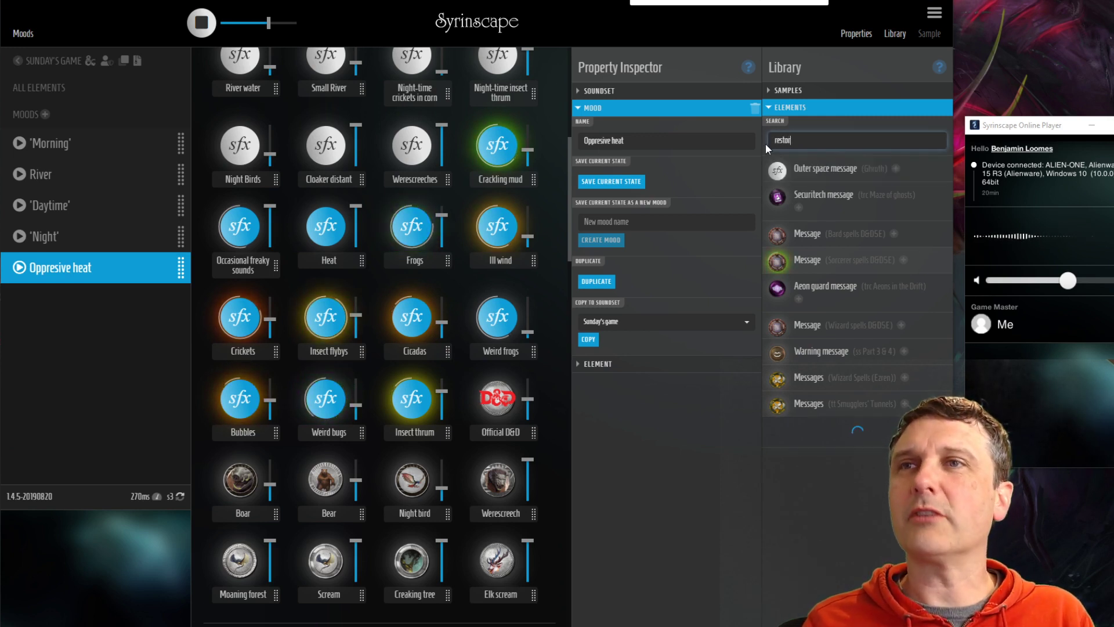
key("BackSpace")
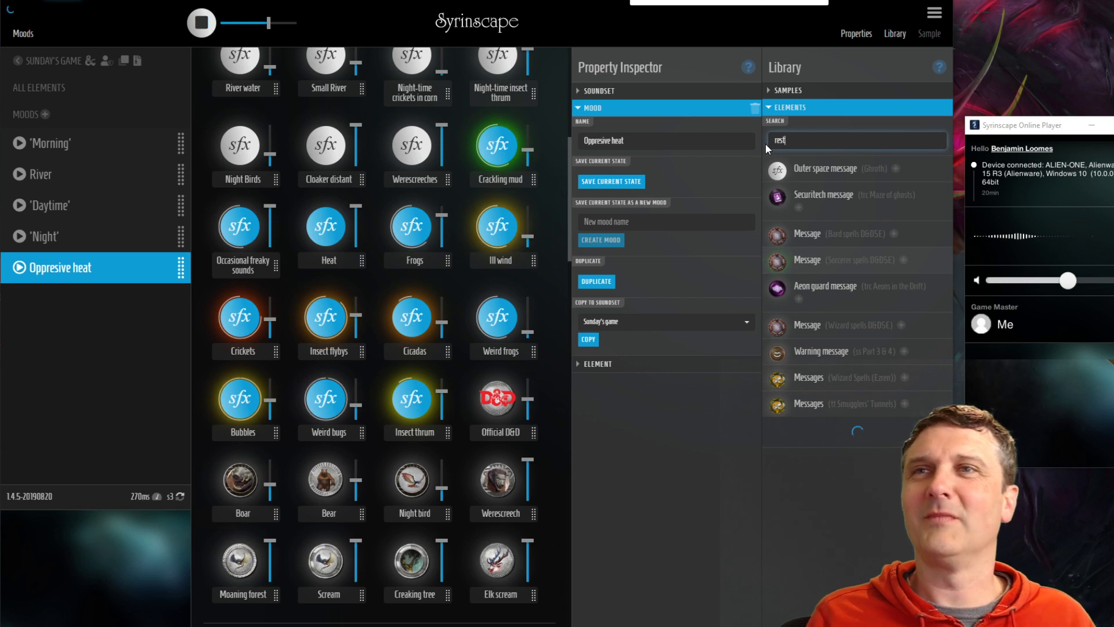
type("oration")
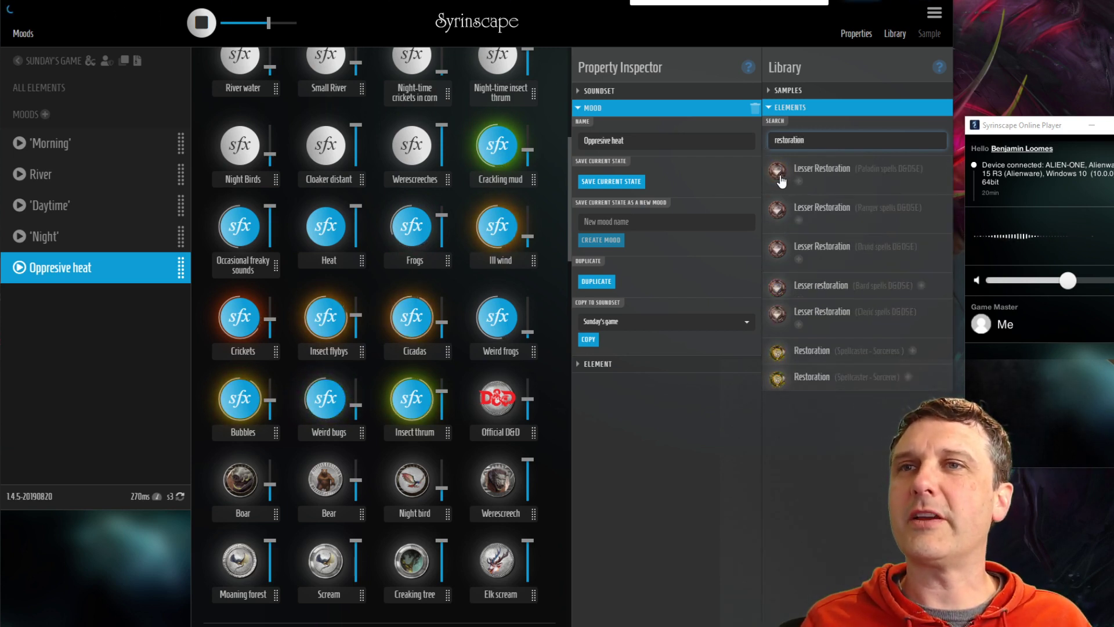
left_click(780, 178)
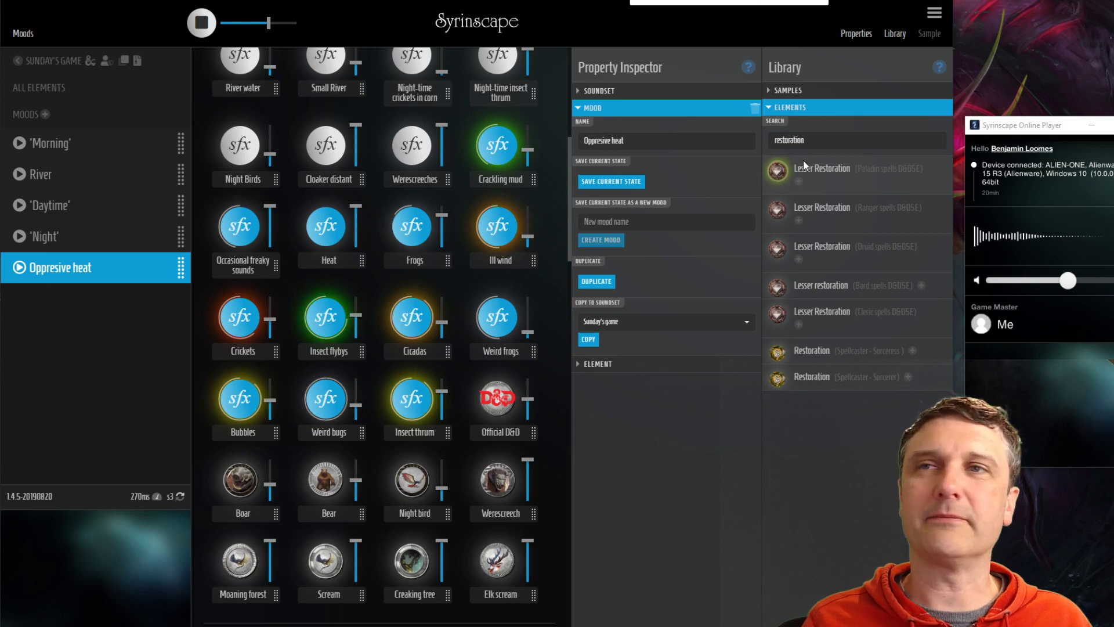
left_click(829, 139)
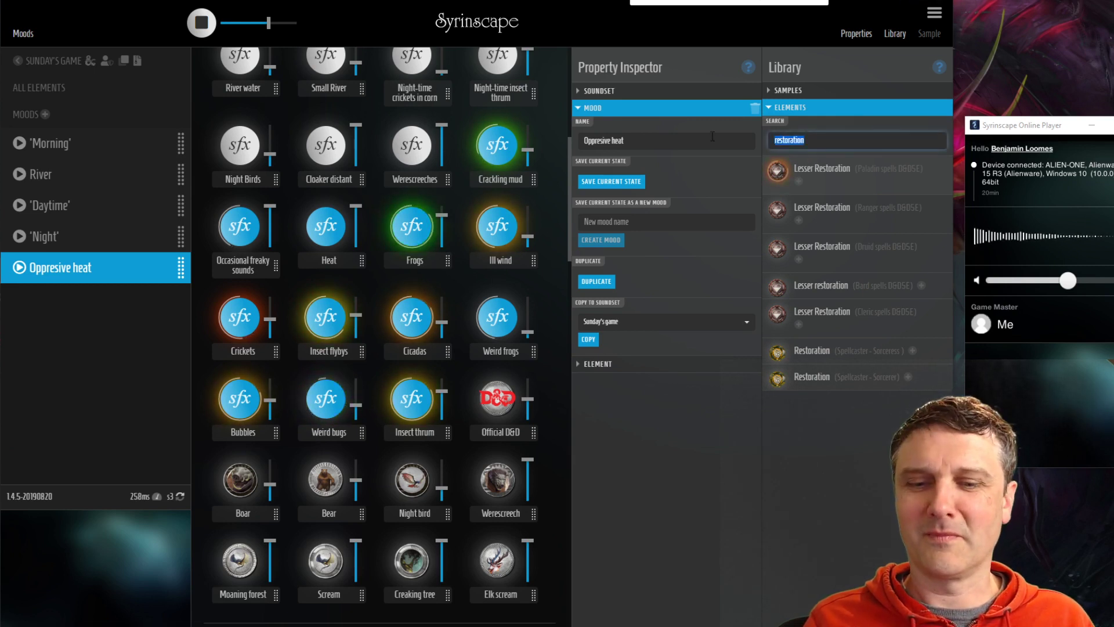
type("cure")
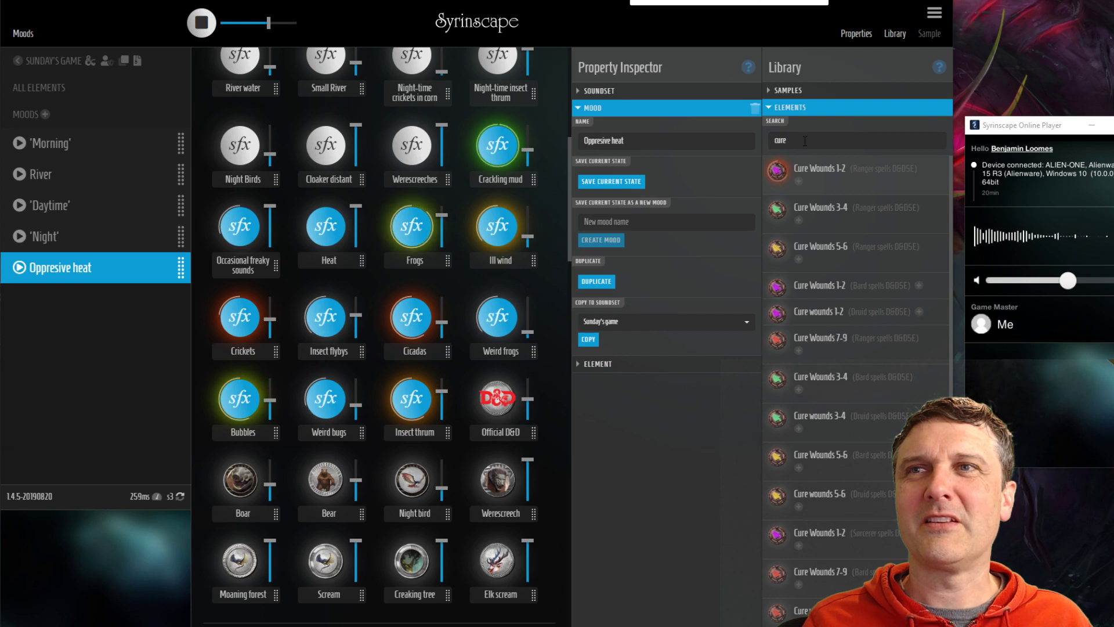
Search the element library for "bobobo" and replace that search with "1st"
key("ctrl+f")
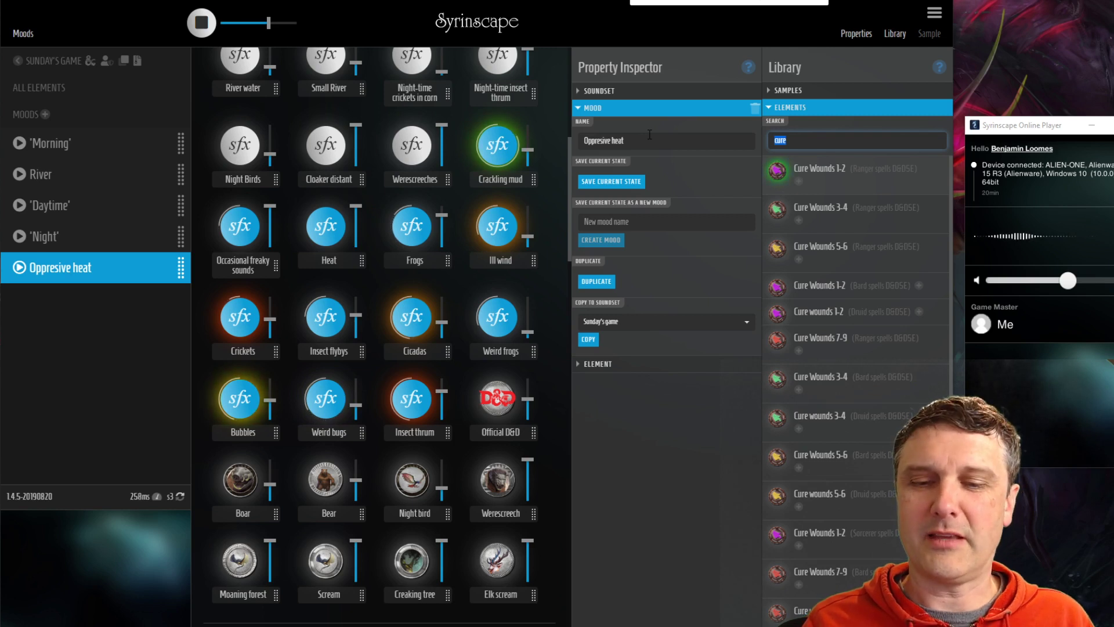
type("bobobo")
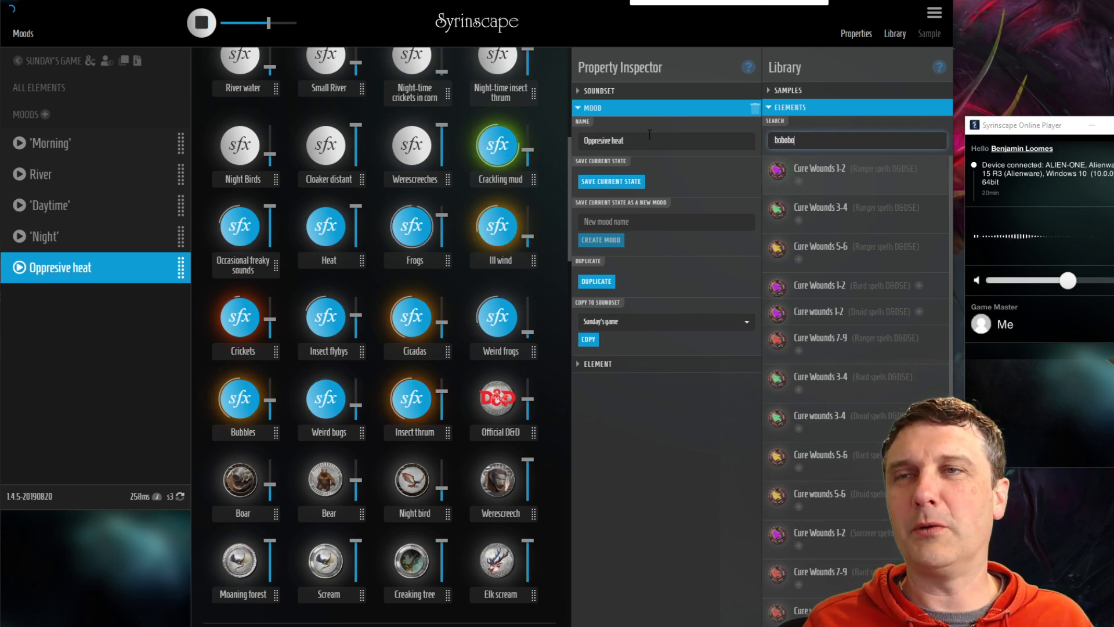
key("ctrl+a")
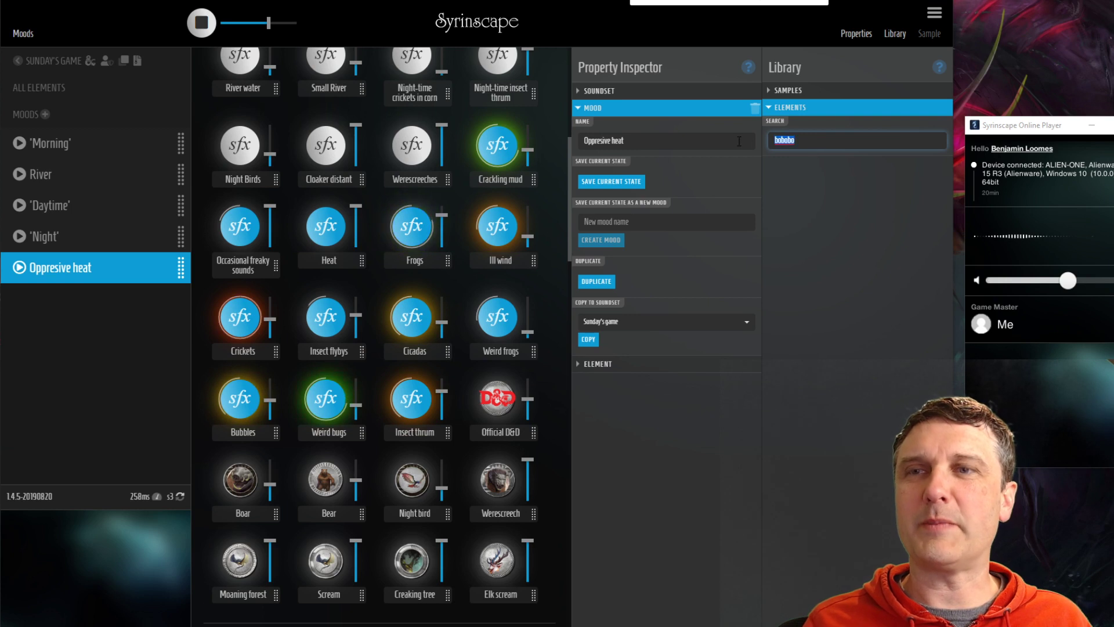
type("1st")
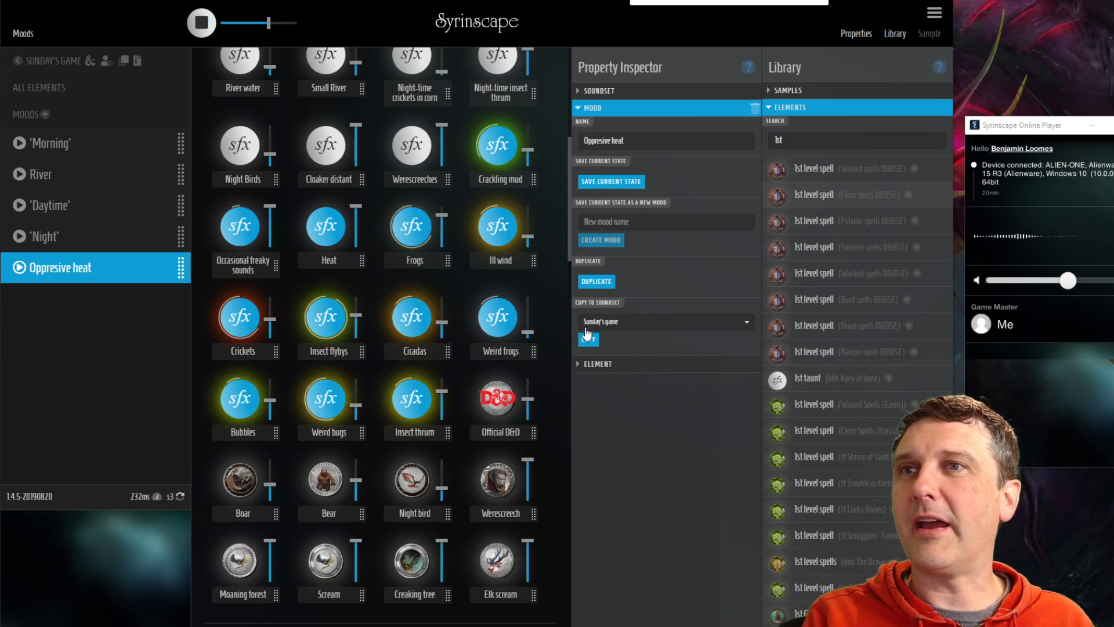
Look through the Sunday's game elements and the Global Oneshots section
scroll(499, 361, "down", 4)
scroll(500, 366, "down", 9)
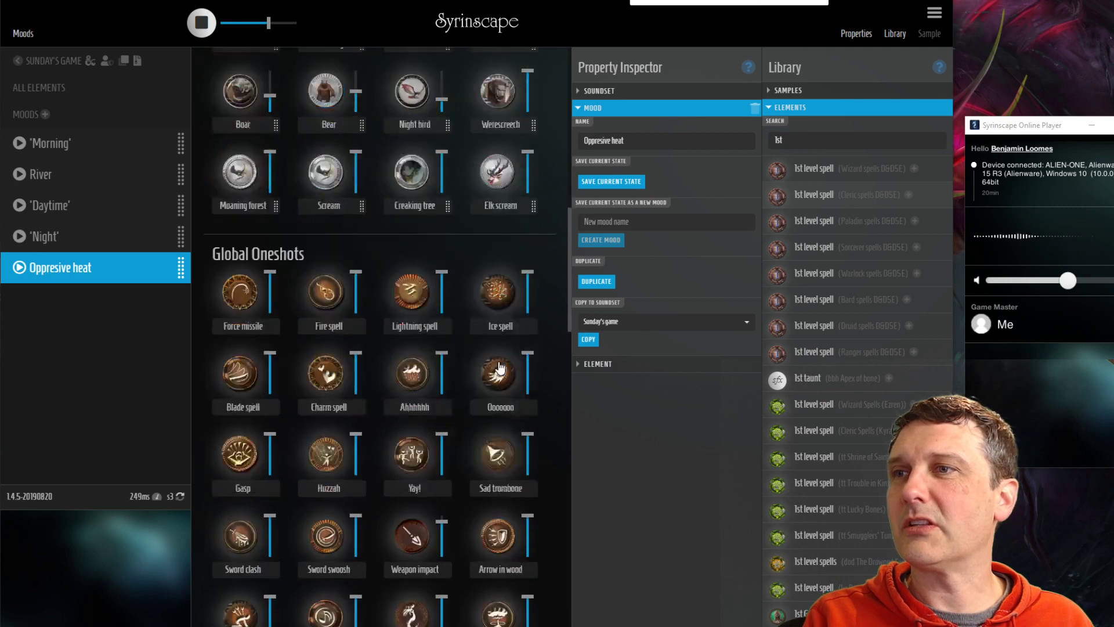
scroll(500, 365, "up", 15)
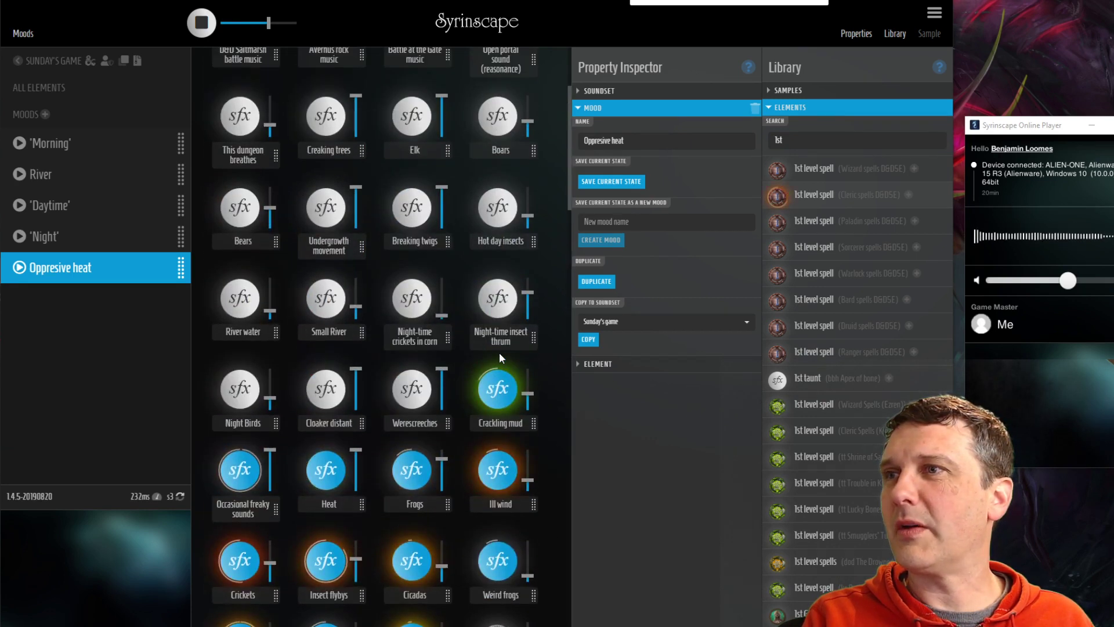
scroll(499, 355, "up", 3)
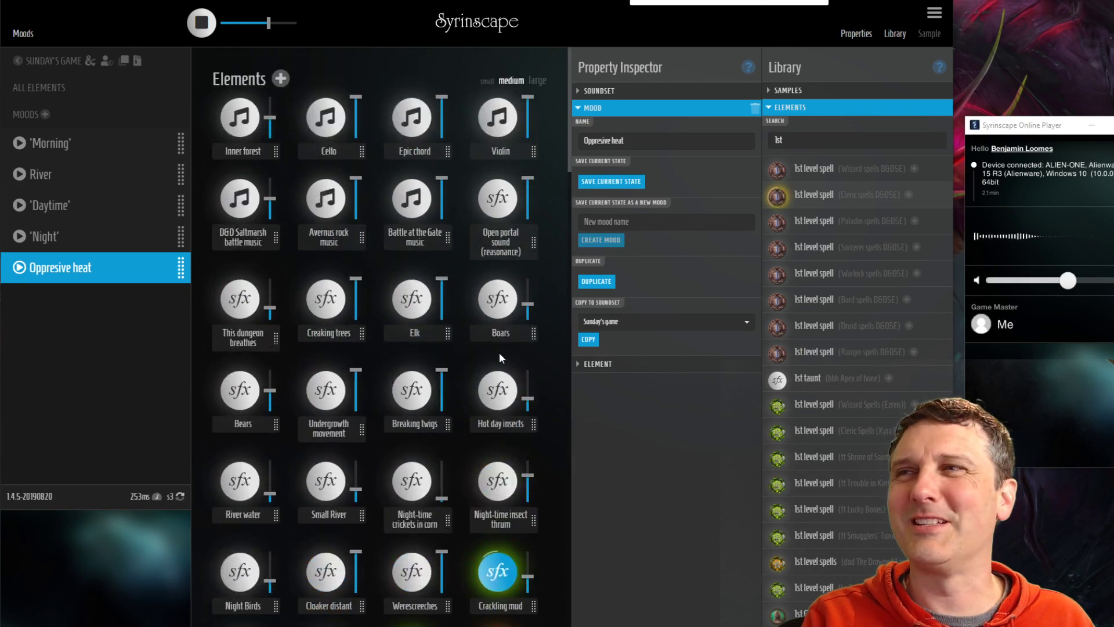
scroll(499, 356, "down", 8)
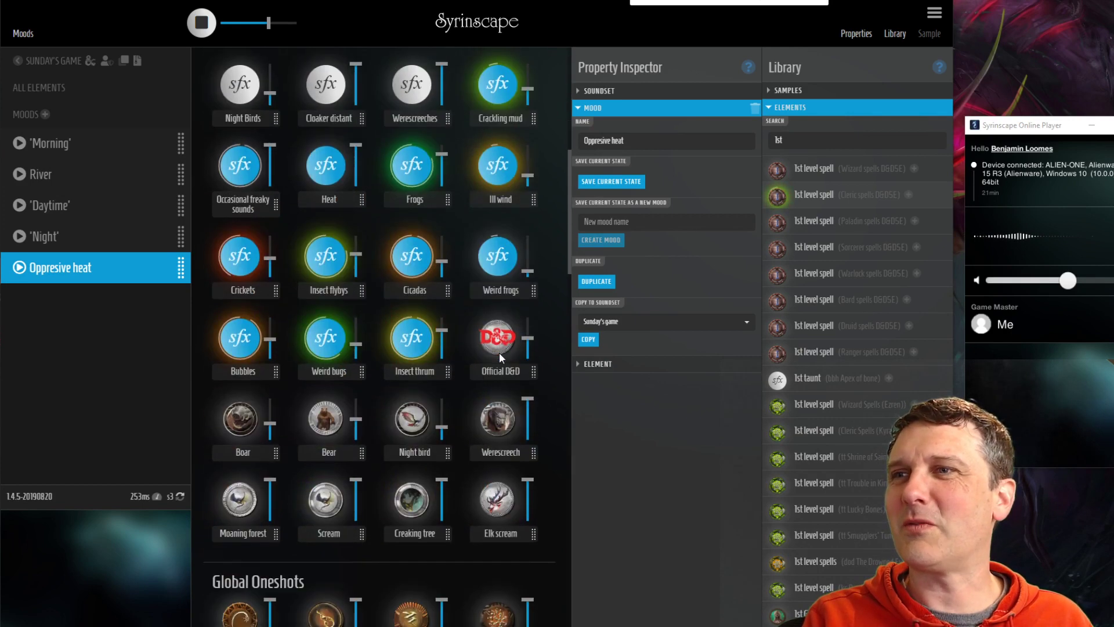
scroll(499, 354, "up", 8)
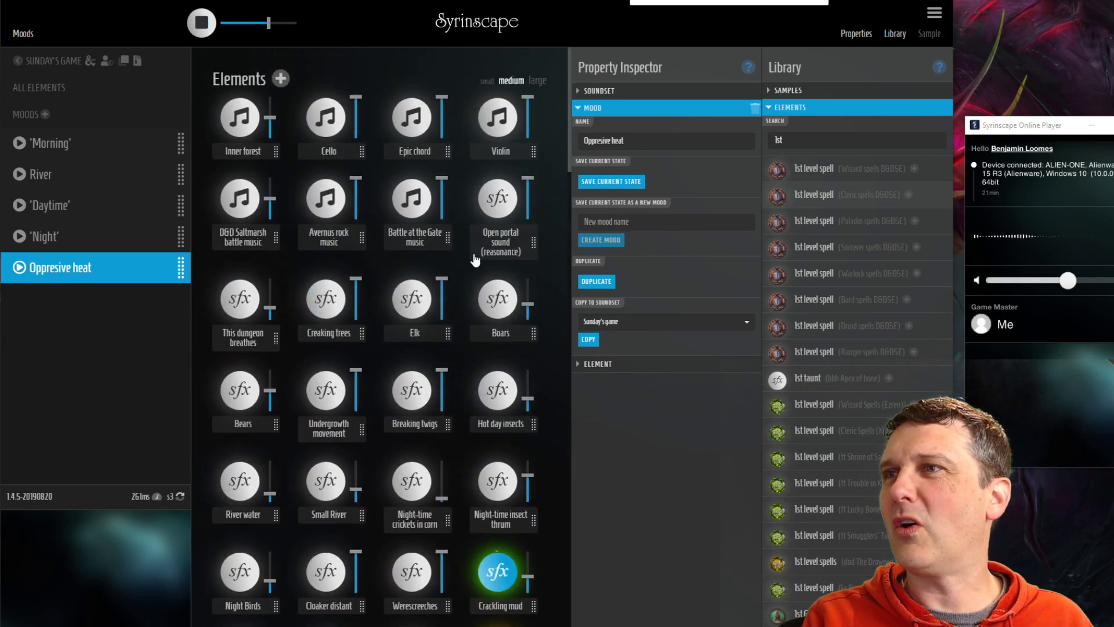
Play the D&D Saltmarsh battle music and lower the volumes of Crackling mud, Occasional freaky sounds, Heat, Frogs, Insect flybys and Cicadas
left_click(244, 196)
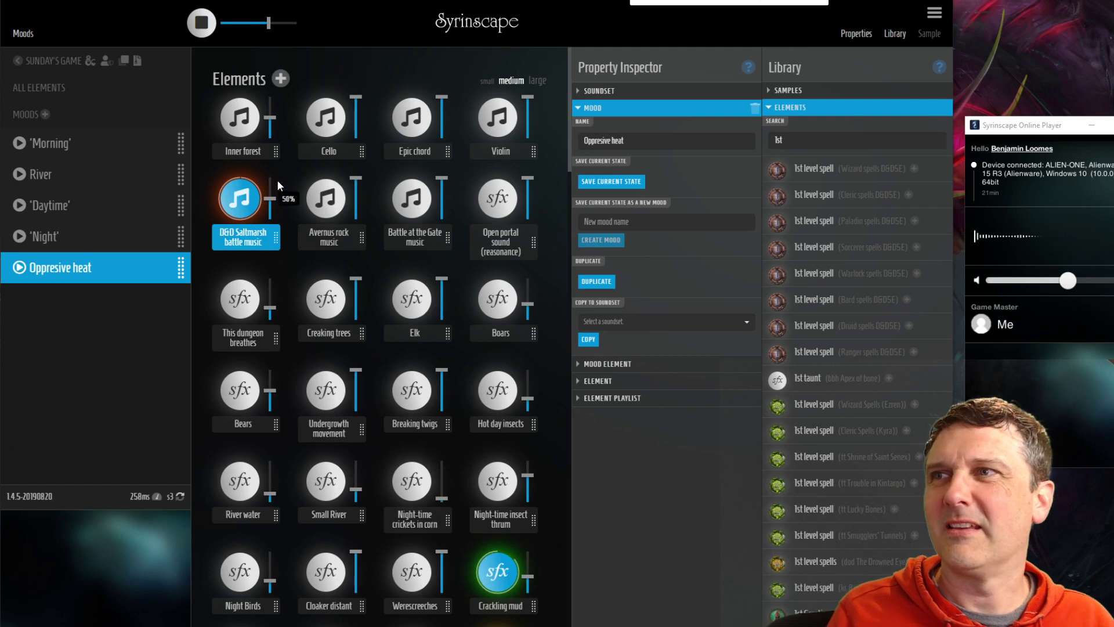
scroll(276, 187, "up", 2)
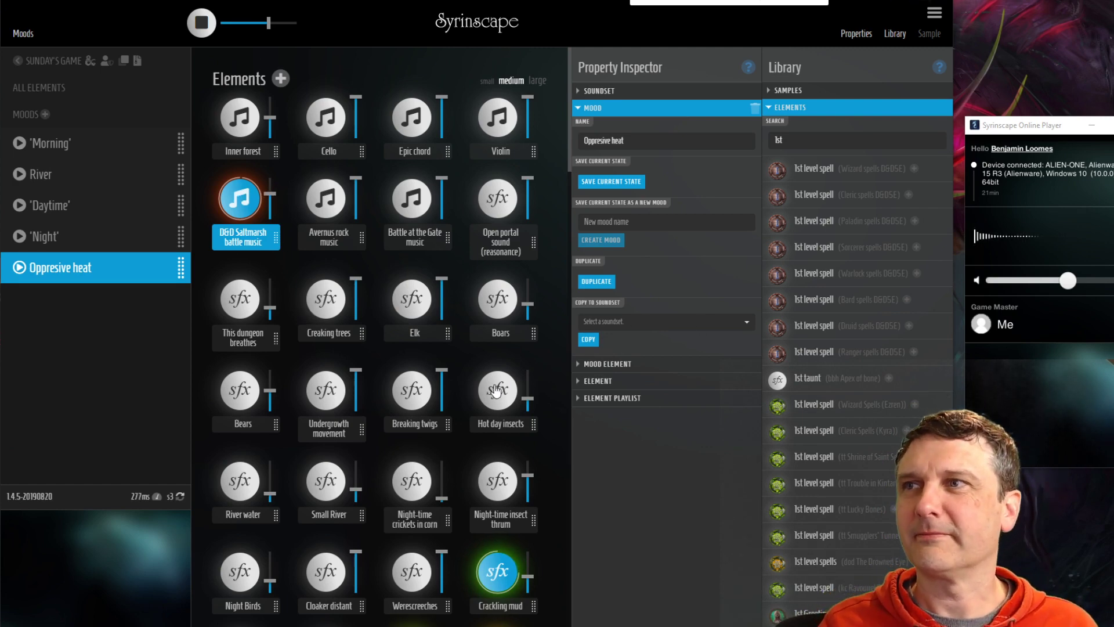
scroll(434, 395, "down", 5)
left_click(527, 281)
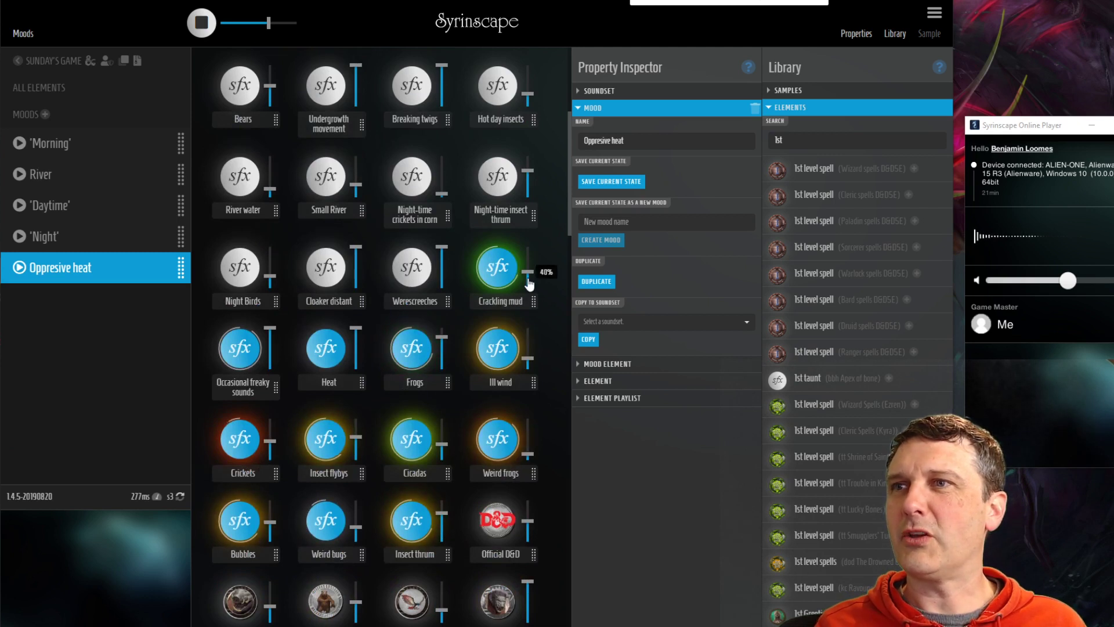
left_click(270, 344)
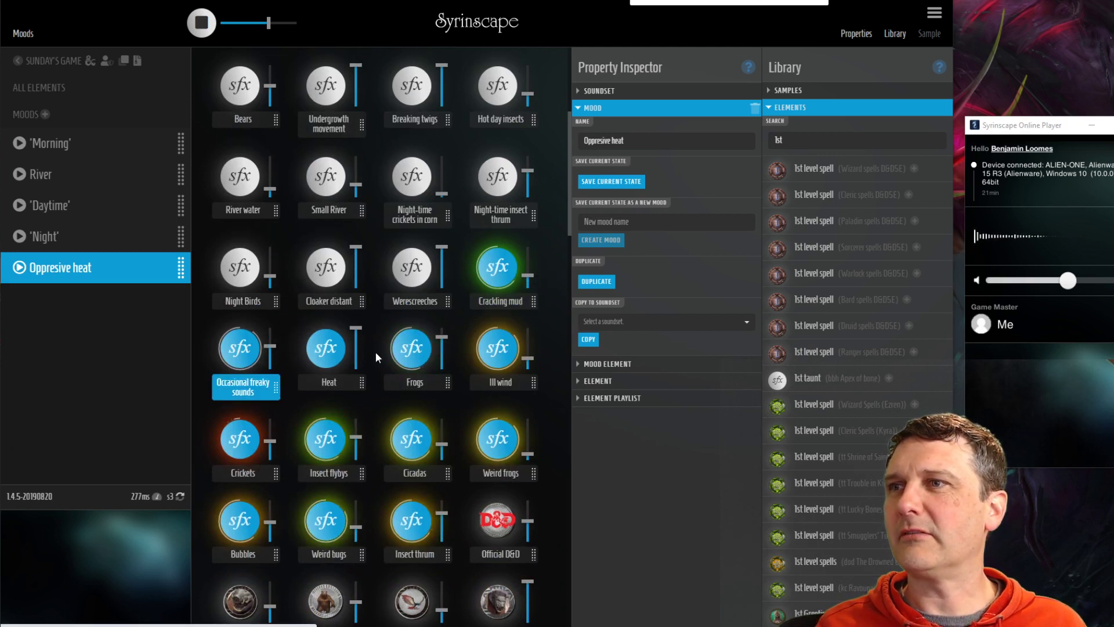
left_click(355, 346)
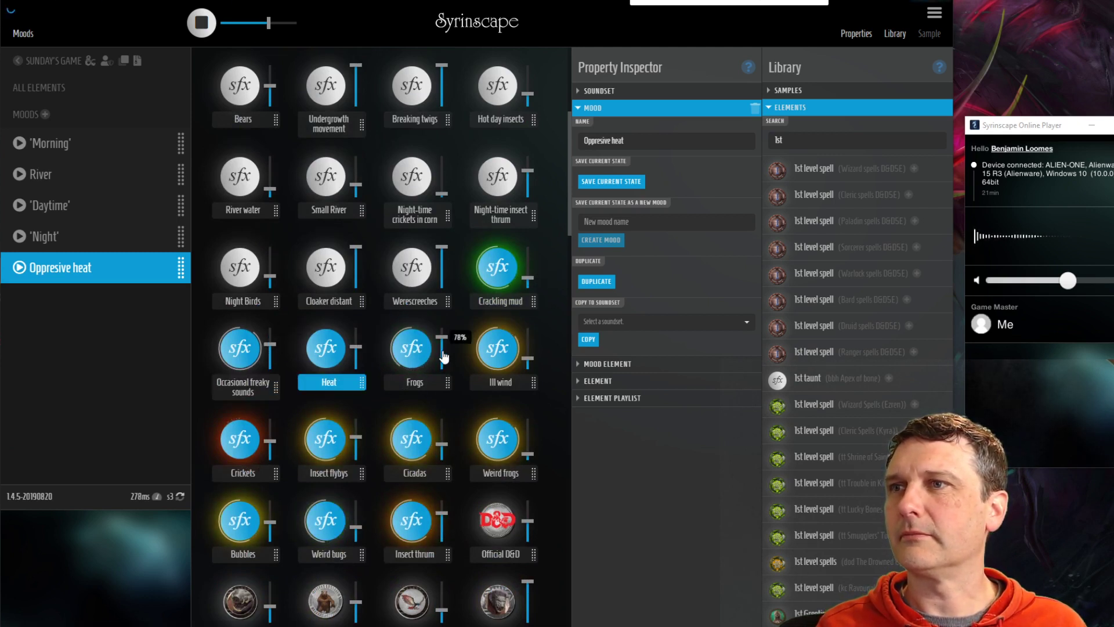
left_click(442, 351)
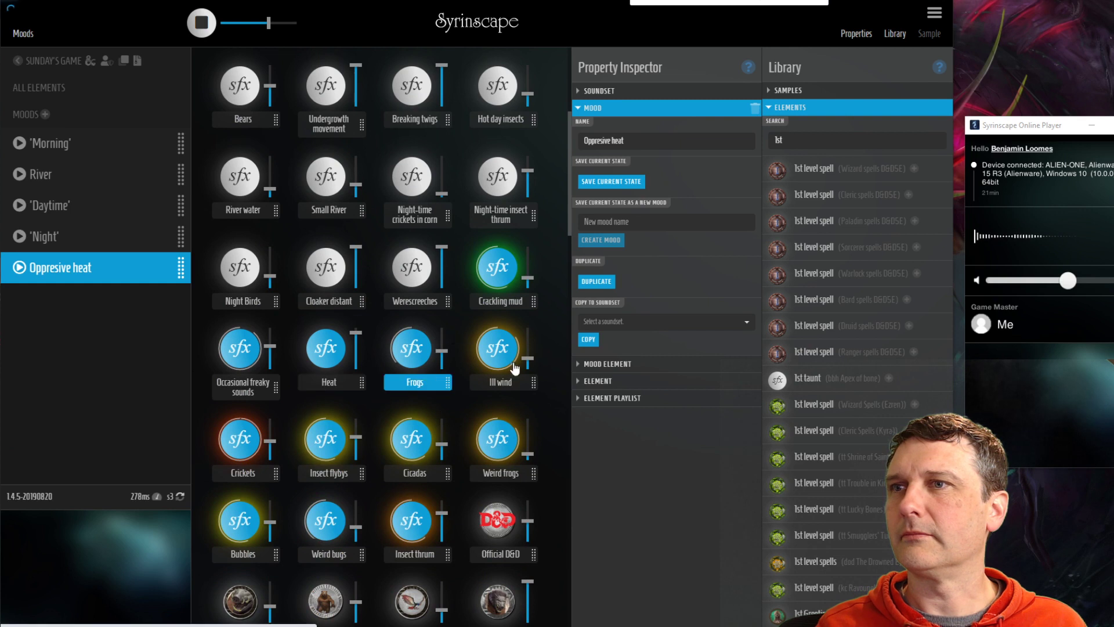
left_click(356, 438)
left_click(442, 448)
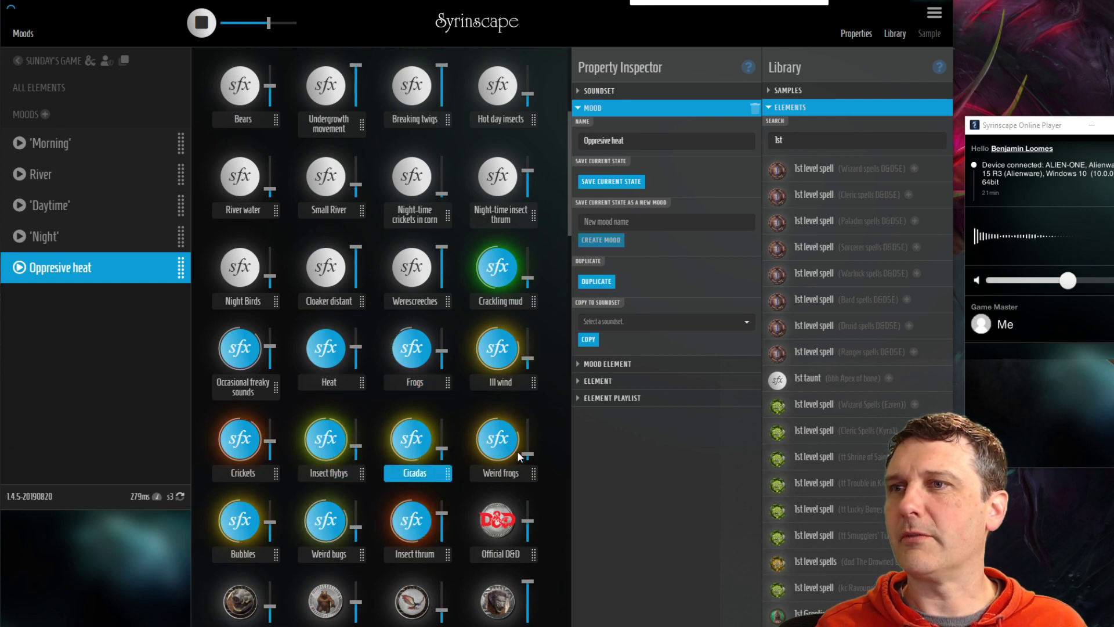
Search the soundsets for "bugbear" and open the Bugbear Battle soundset
left_click(55, 62)
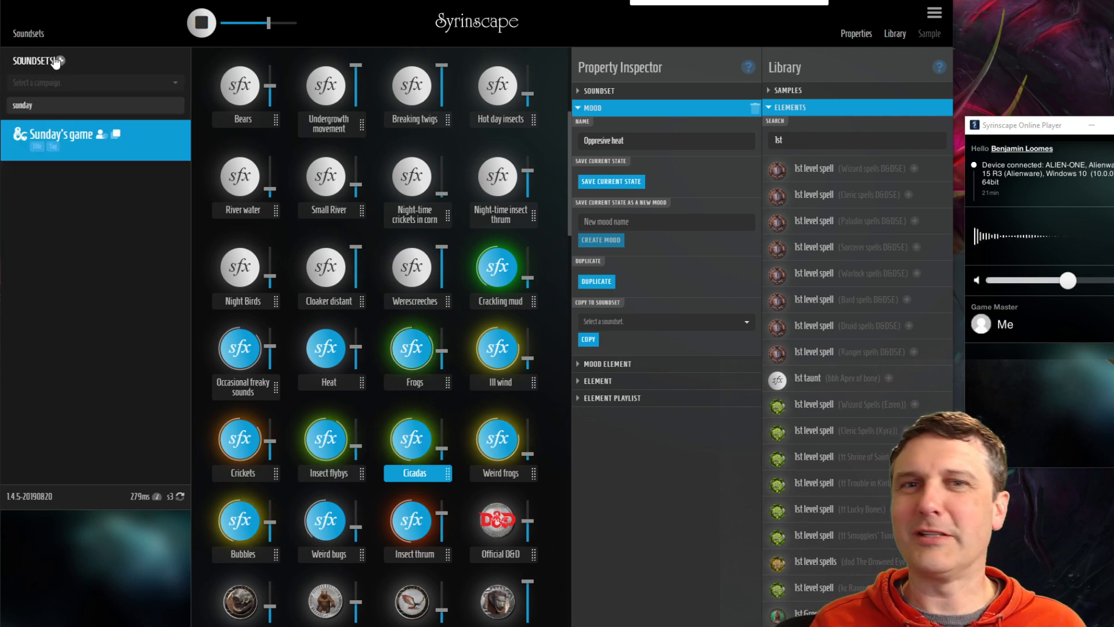
double_click(52, 104)
type("hugbear")
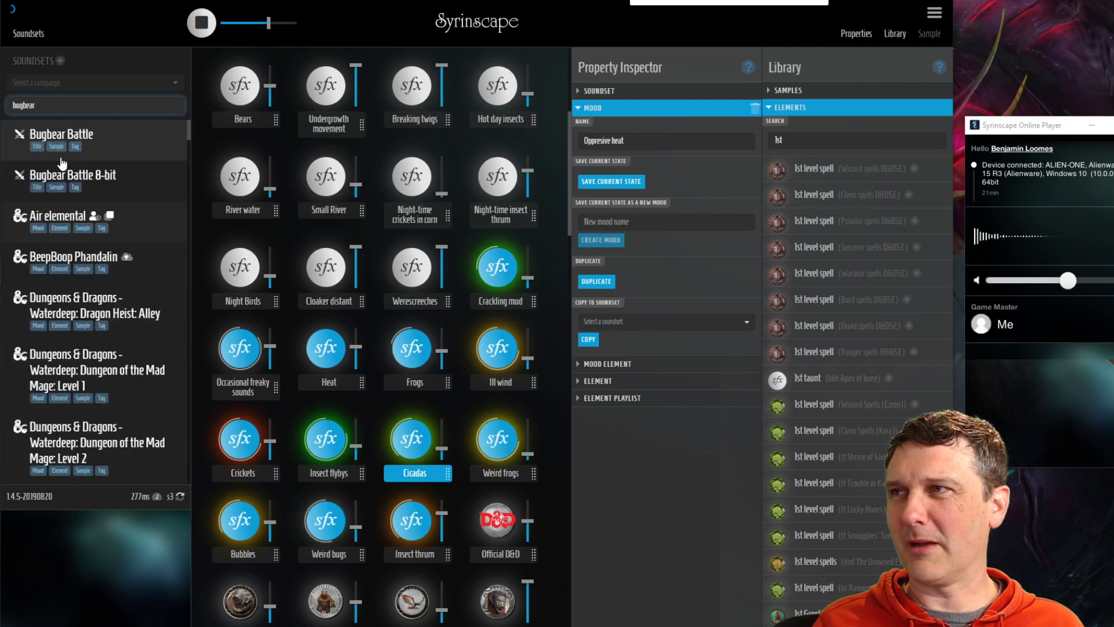
left_click(78, 148)
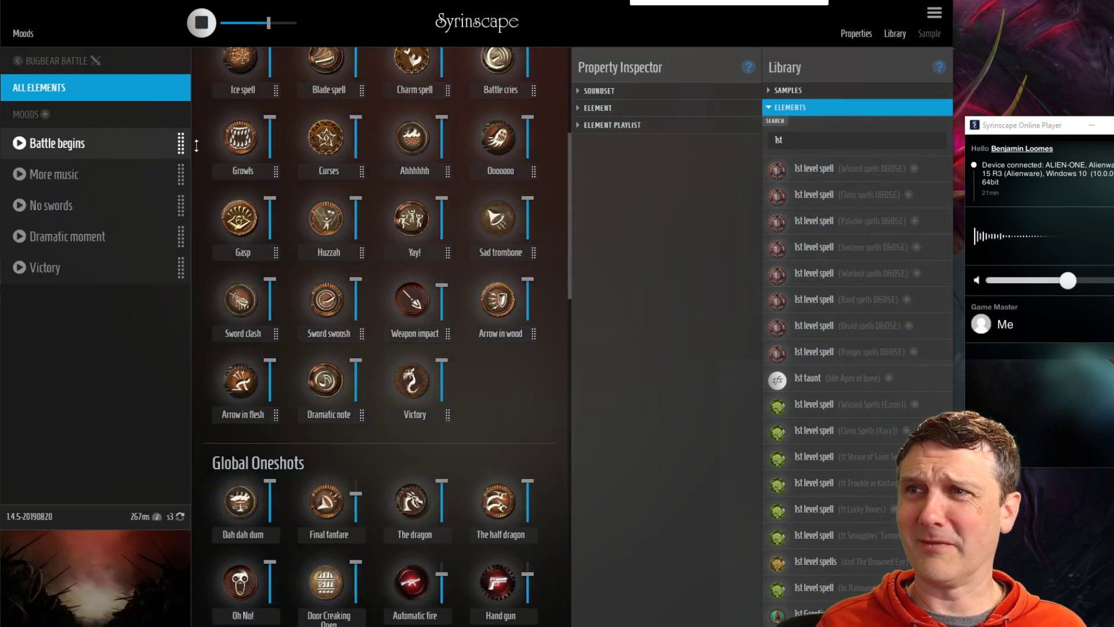
scroll(404, 264, "up", 1)
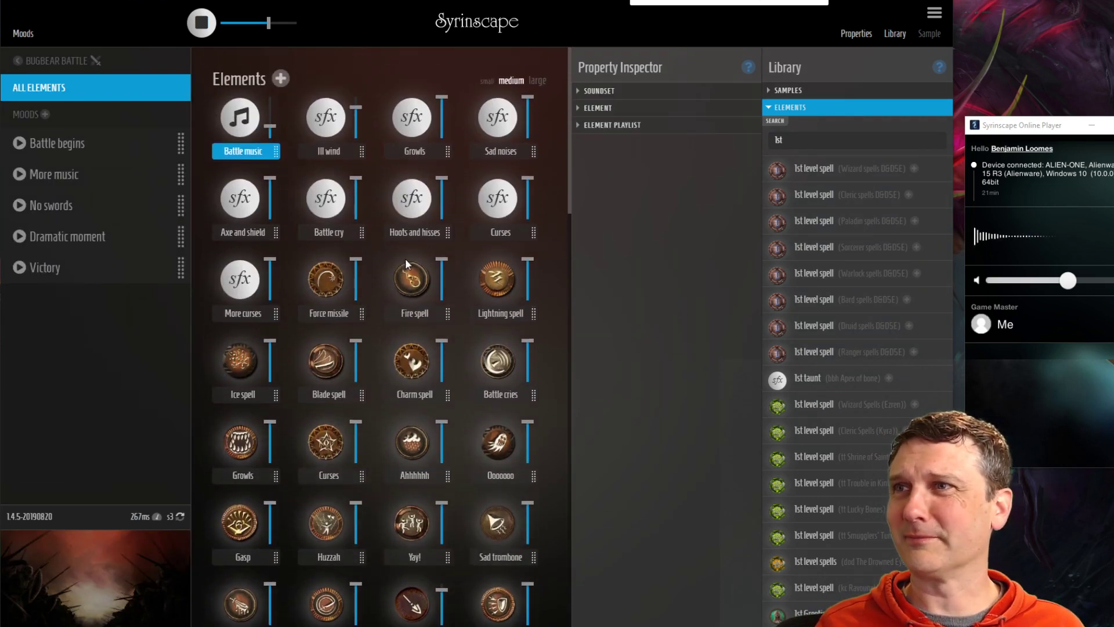
Copy the Growls sound effect element from Bugbear Battle to the Sunday's game soundset
left_click(416, 152)
left_click(580, 126)
left_click(576, 109)
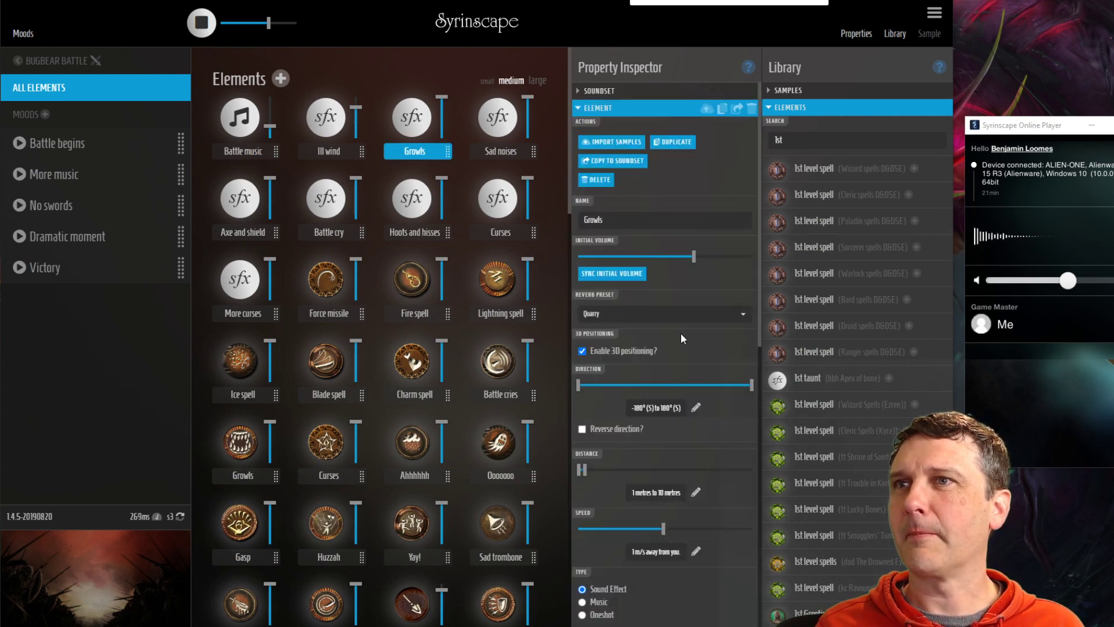
left_click(617, 161)
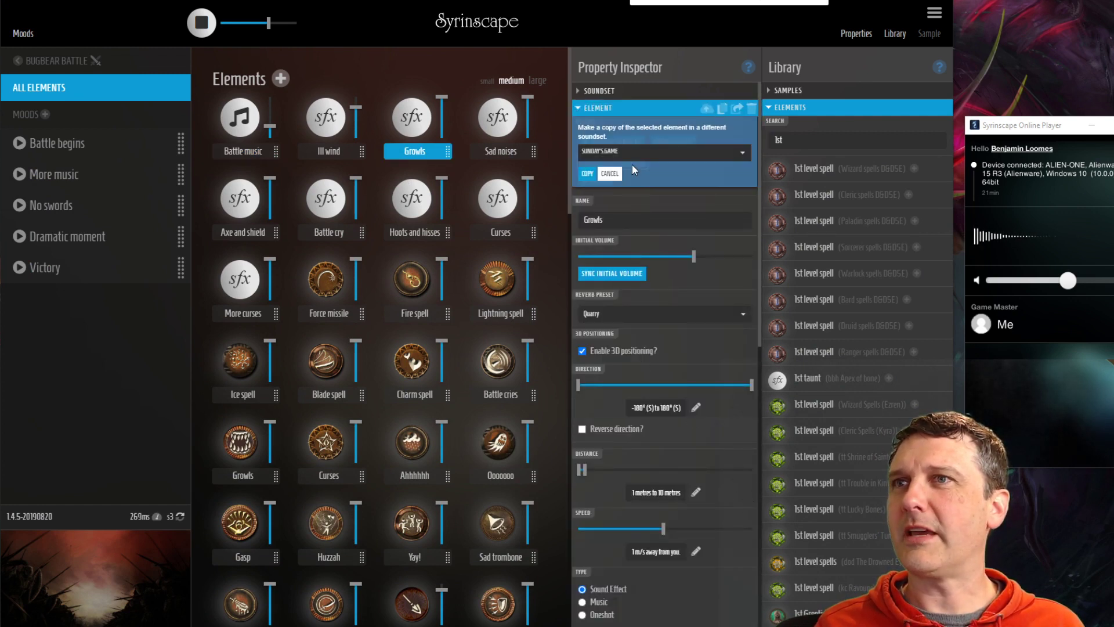
left_click(587, 174)
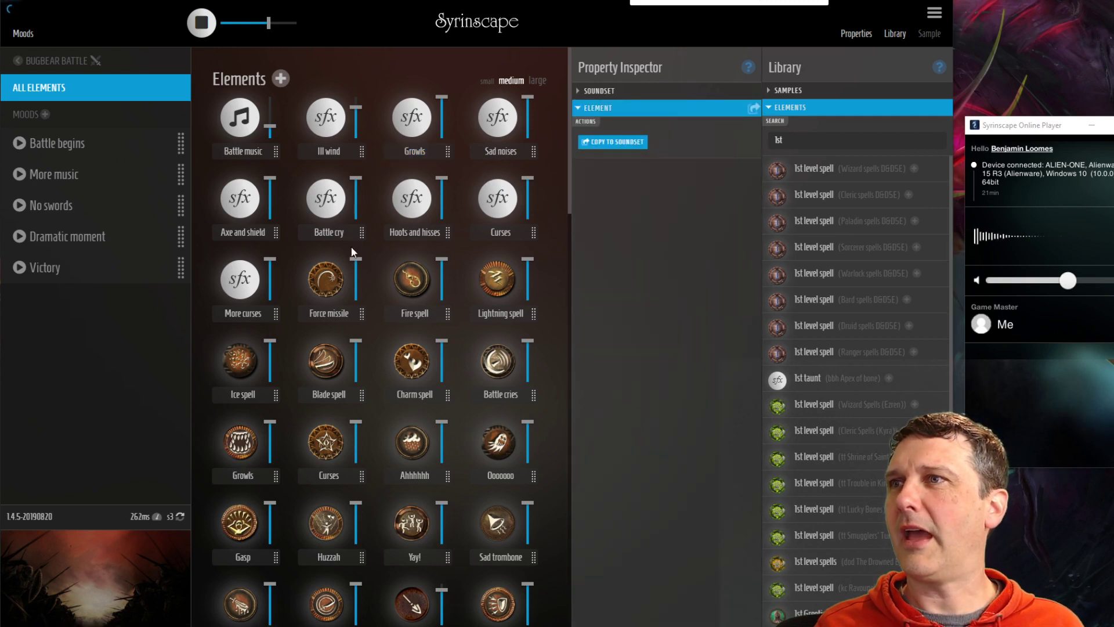
Copy the Battle cry sound effect element from Bugbear Battle to the Sunday's game soundset
left_click(329, 232)
left_click(616, 162)
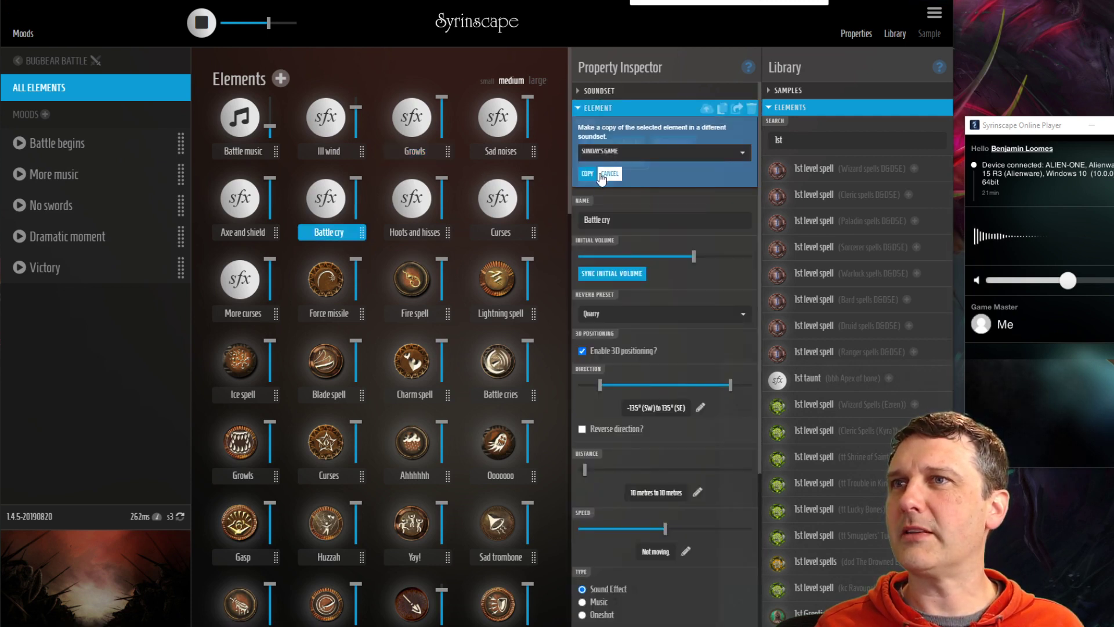
left_click(587, 174)
Find and reopen the Sunday's game soundset and select its Oppresive heat mood
left_click(41, 61)
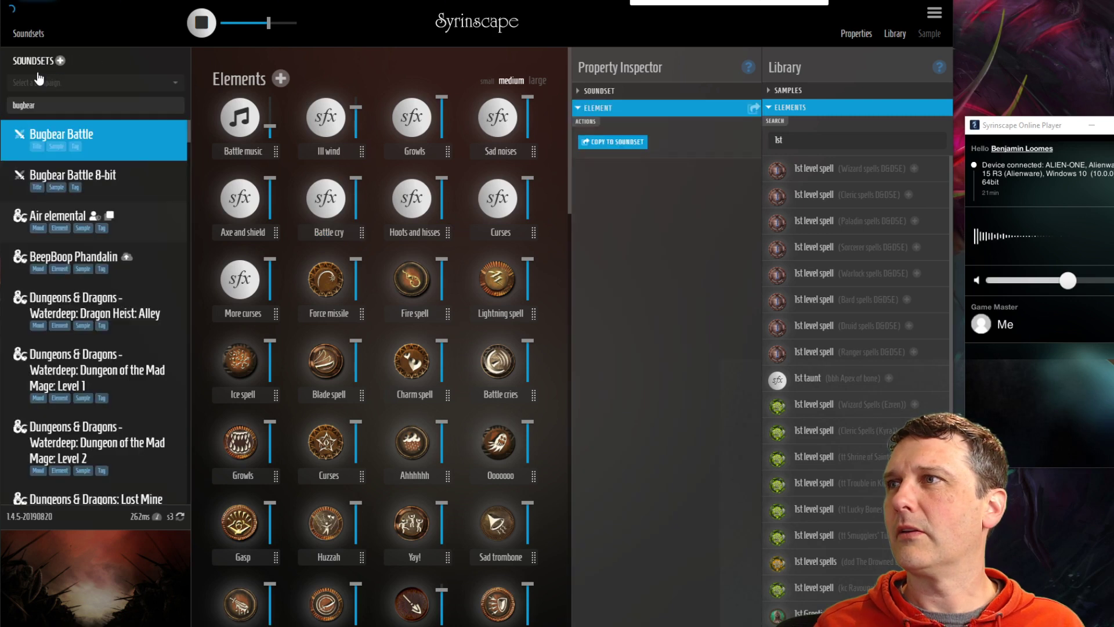
left_click_drag(40, 105, 4, 106)
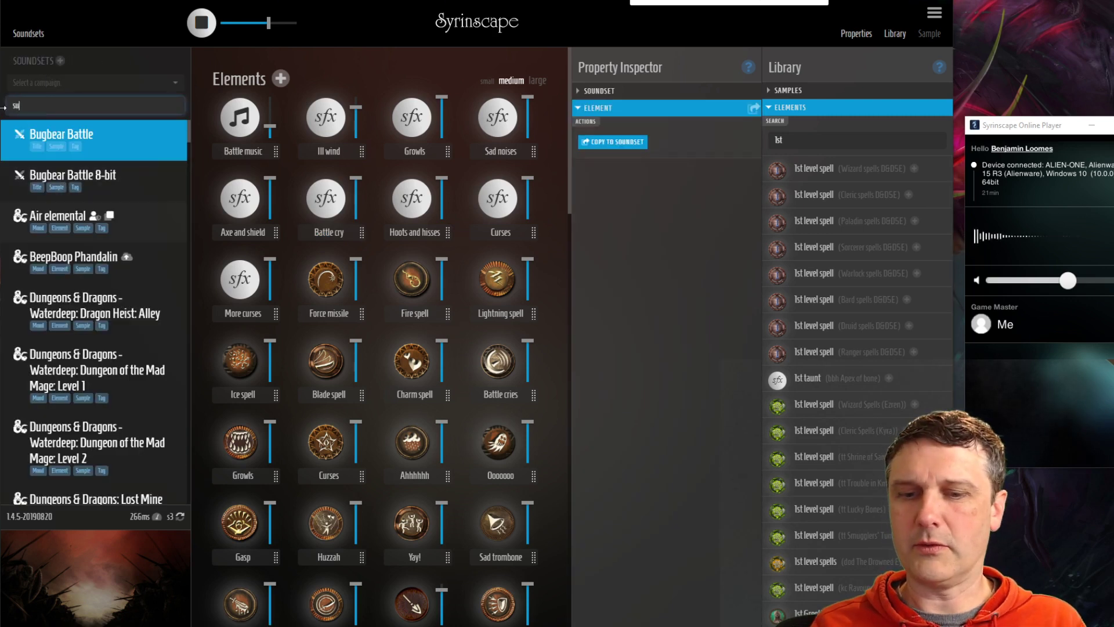
left_click(64, 136)
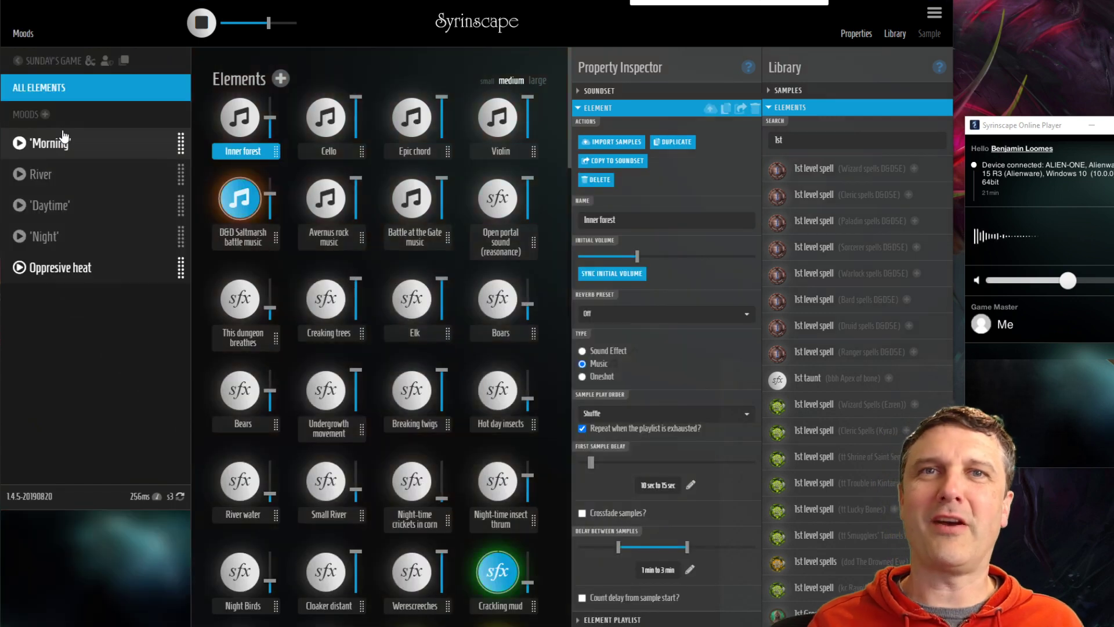
left_click(181, 266)
Play the copied Growls and Battle cry elements alongside the Oppresive heat mood
scroll(377, 315, "down", 8)
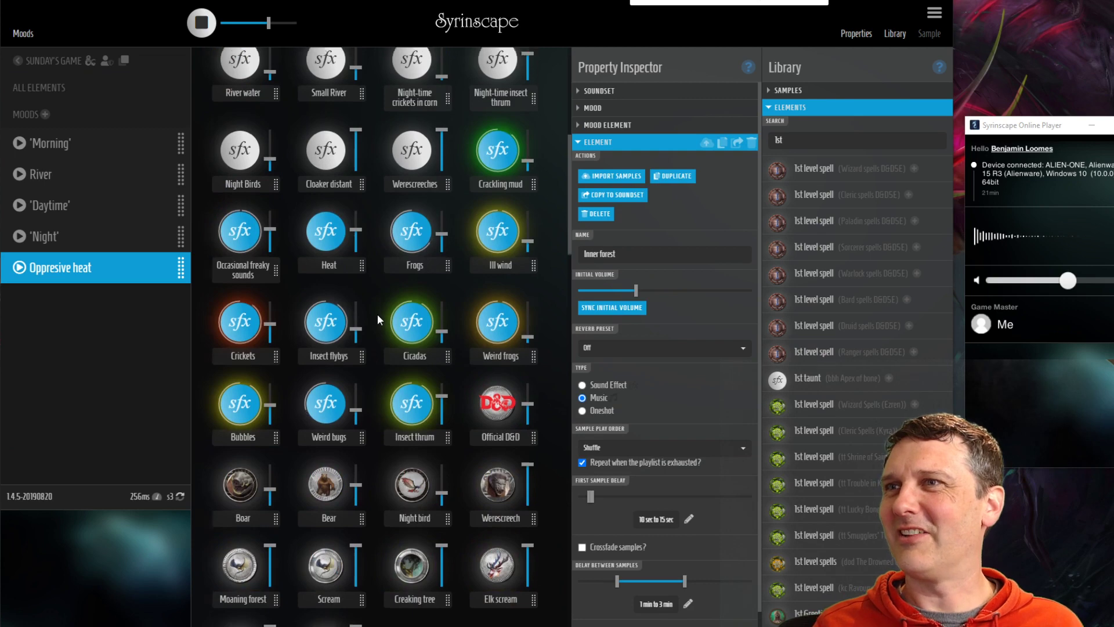
scroll(381, 313, "up", 7)
scroll(382, 312, "down", 7)
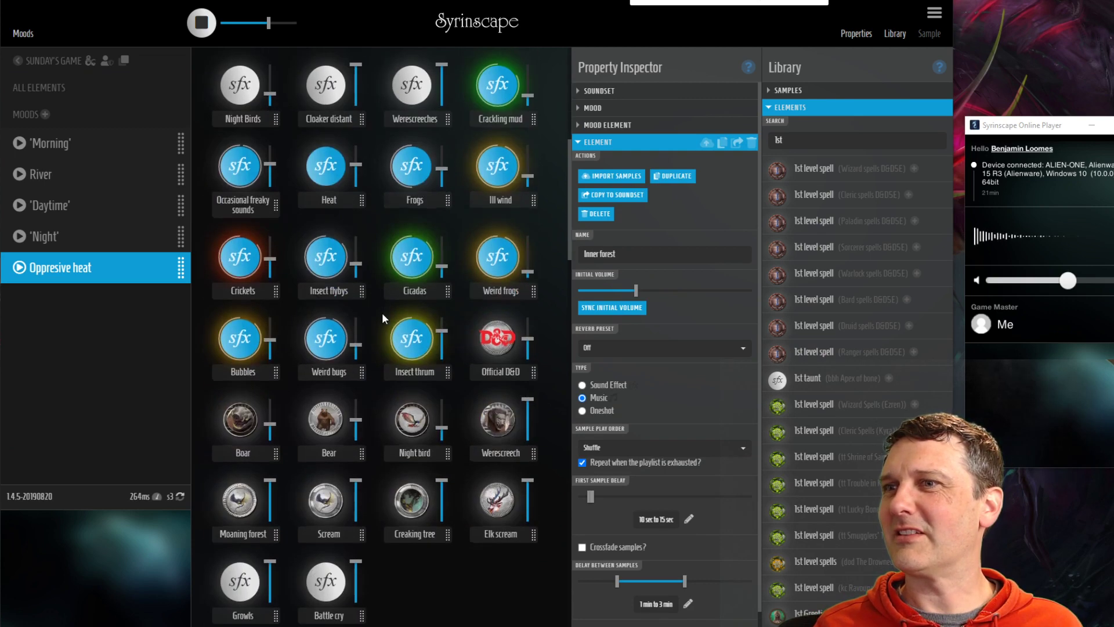
left_click(360, 556)
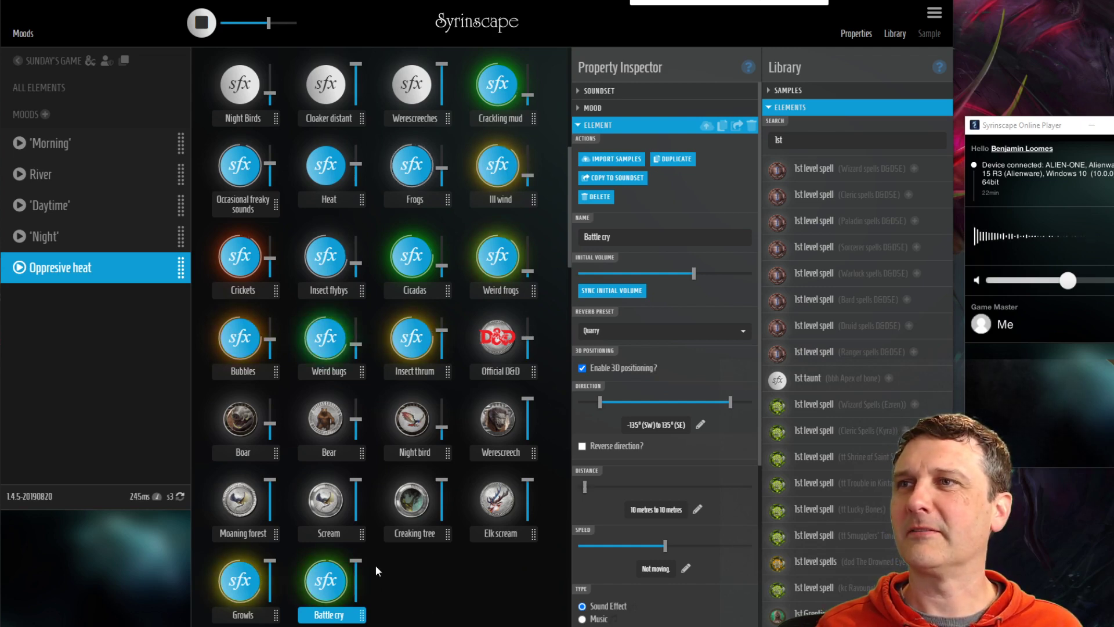
Lower the volume of the D&D Saltmarsh battle music slightly
scroll(375, 565, "up", 4)
scroll(392, 385, "up", 3)
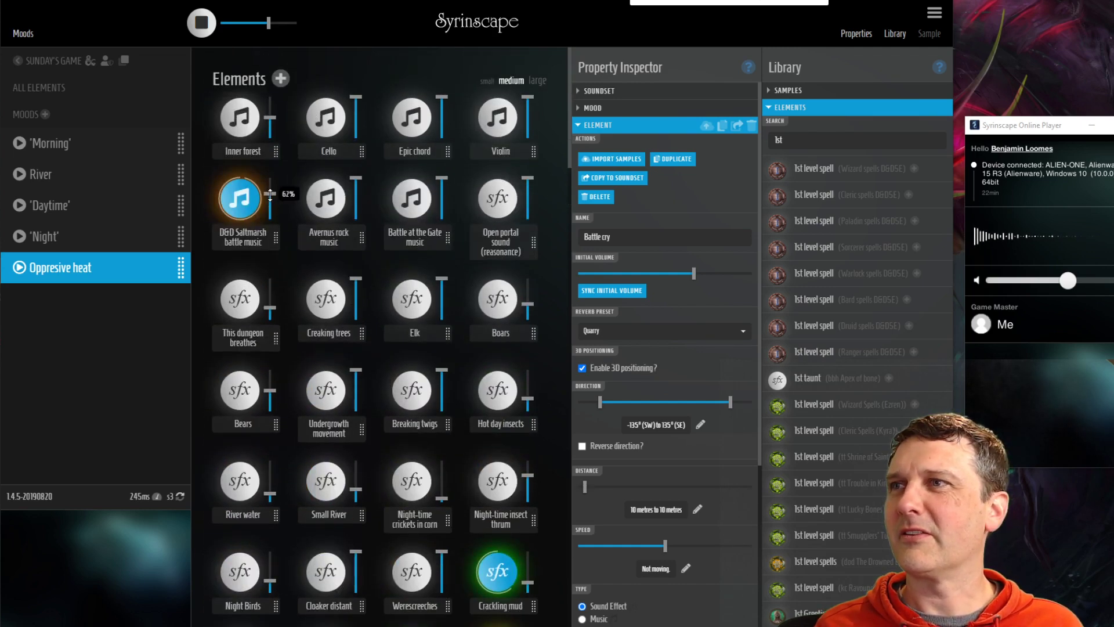
left_click(270, 198)
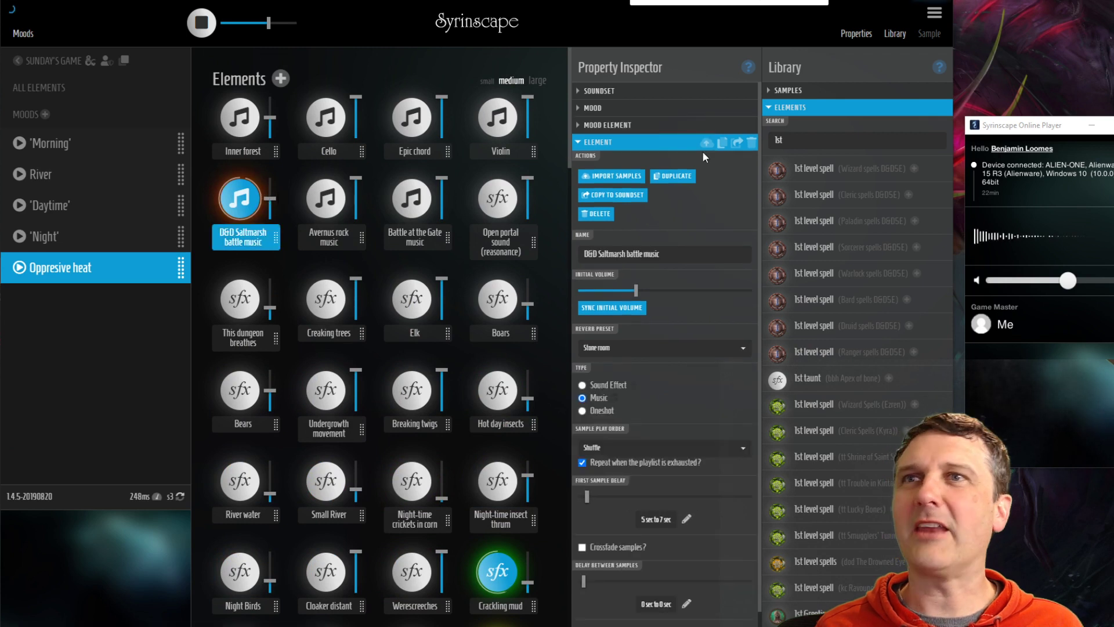
Search the element library for "black dragon", add the Streets of chaos Black dragon roars element to the soundset and lower its volume
triple_click(798, 134)
type("black")
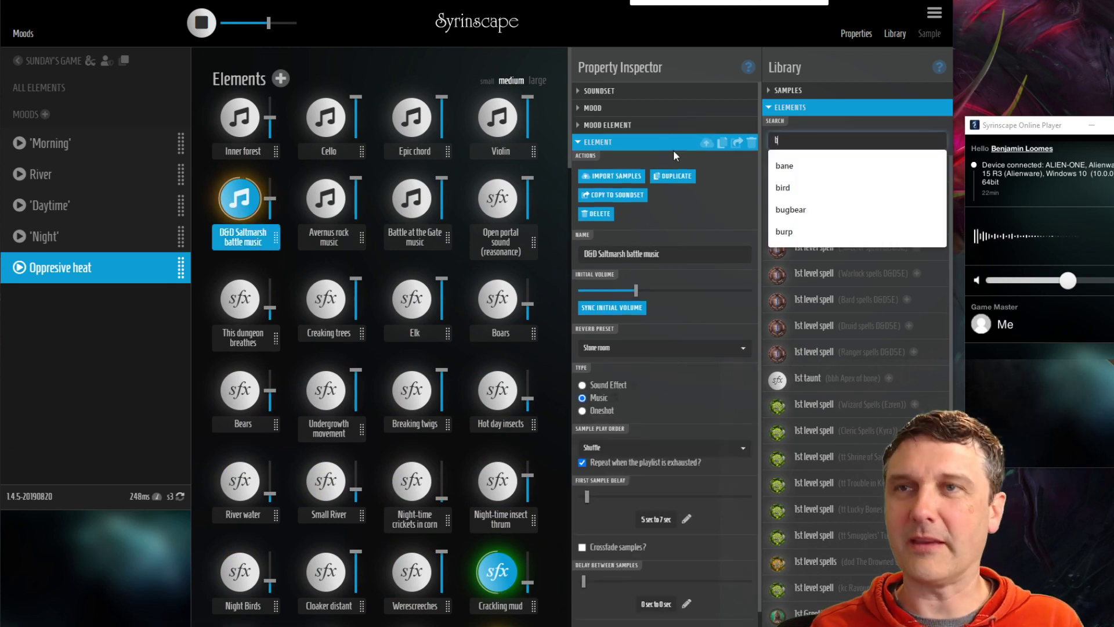
type("ragon")
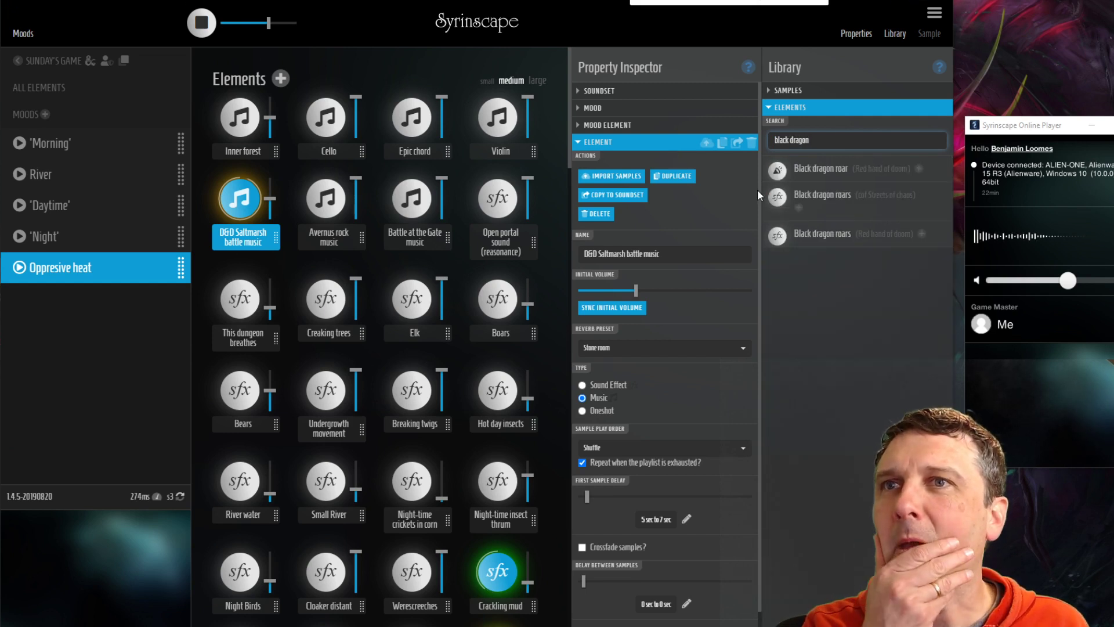
left_click(935, 196)
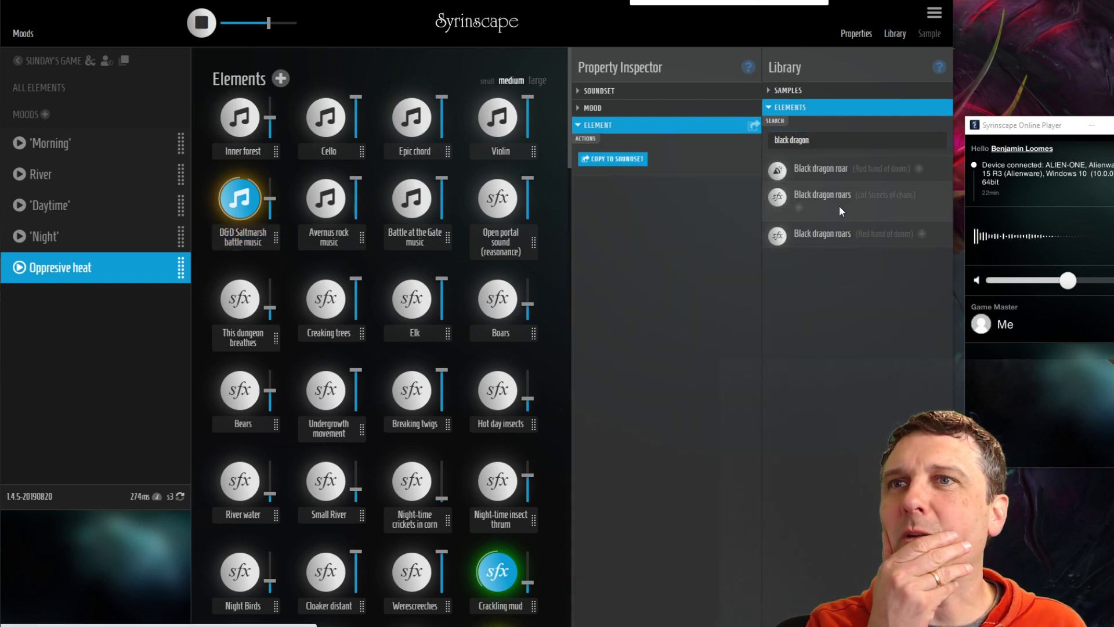
left_click(799, 209)
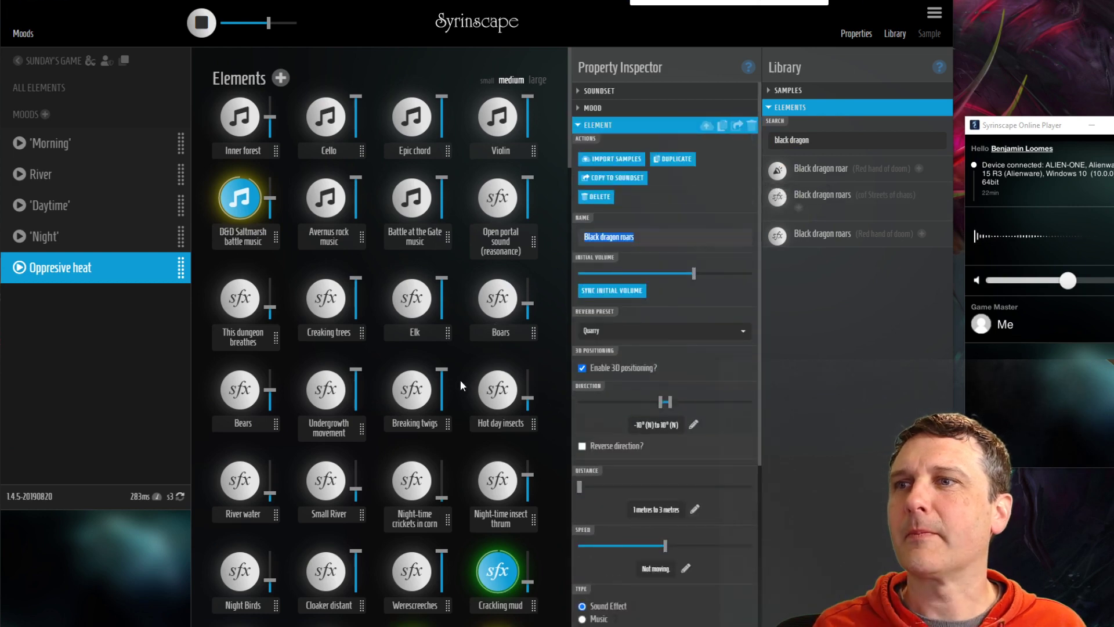
left_click_drag(442, 317, 443, 333)
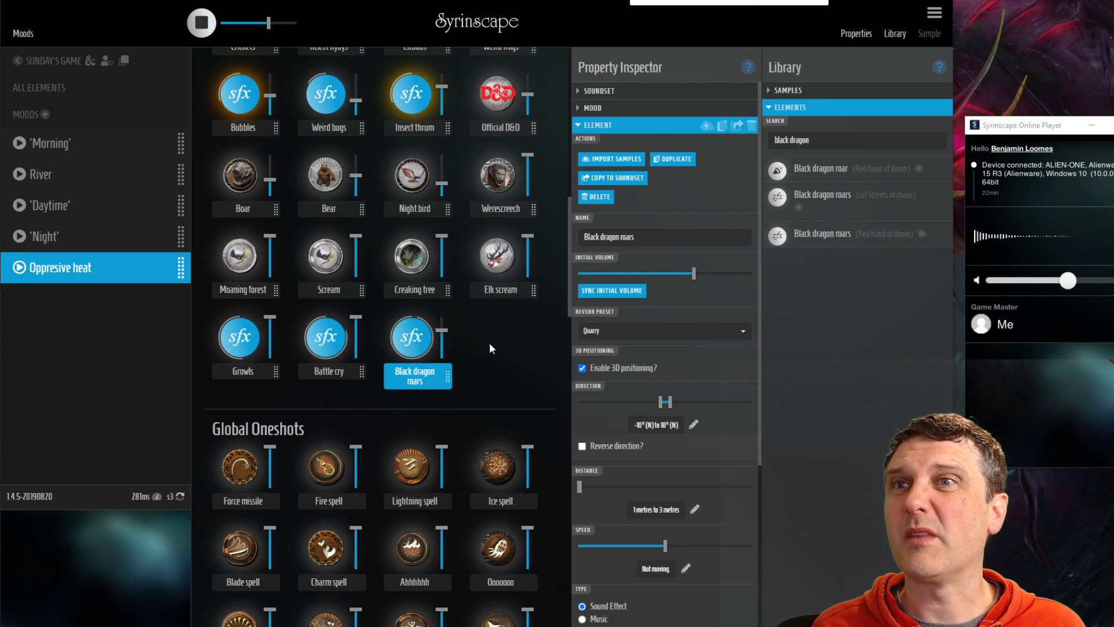
Duplicate the Black dragon roars element and rename the copy "Black dragon roar"
left_click(684, 165)
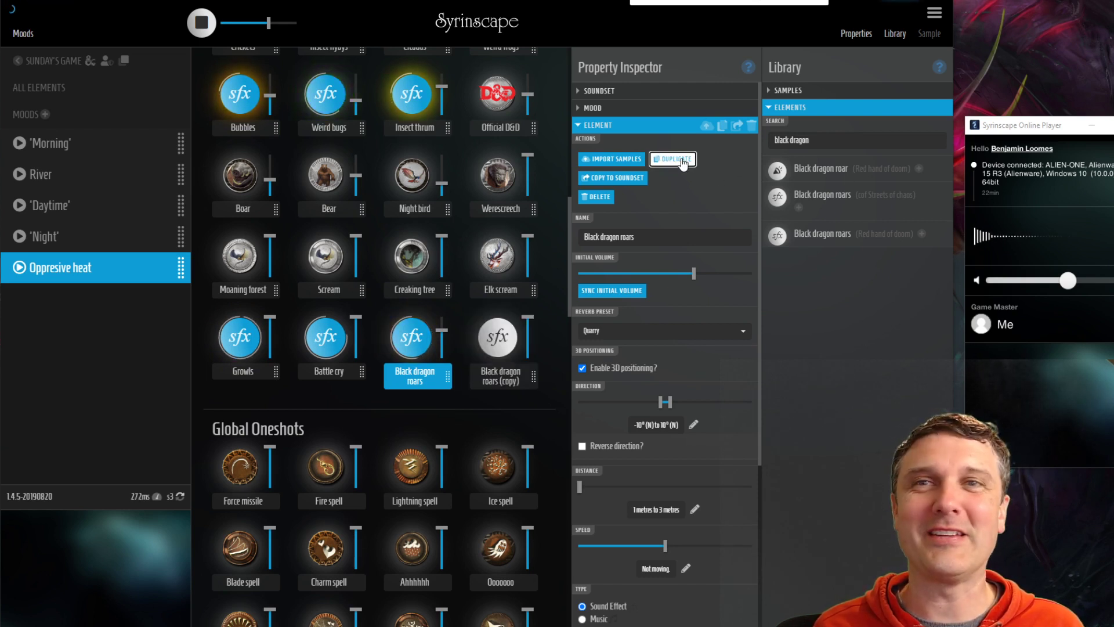
left_click(499, 380)
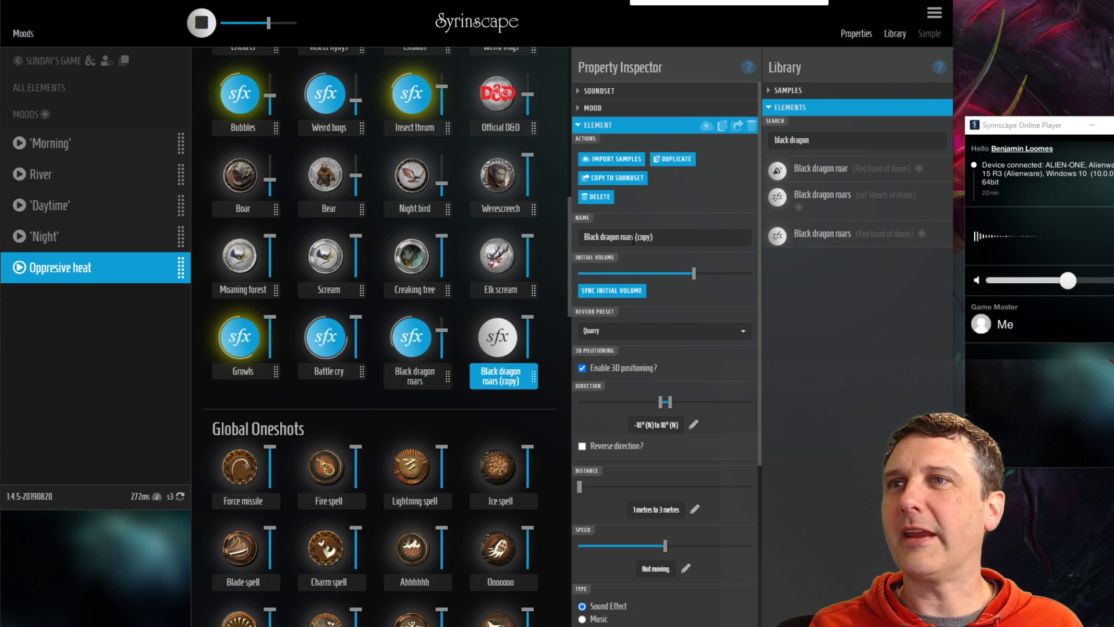
left_click_drag(631, 237, 764, 257)
key("BackSpace")
left_click(722, 198)
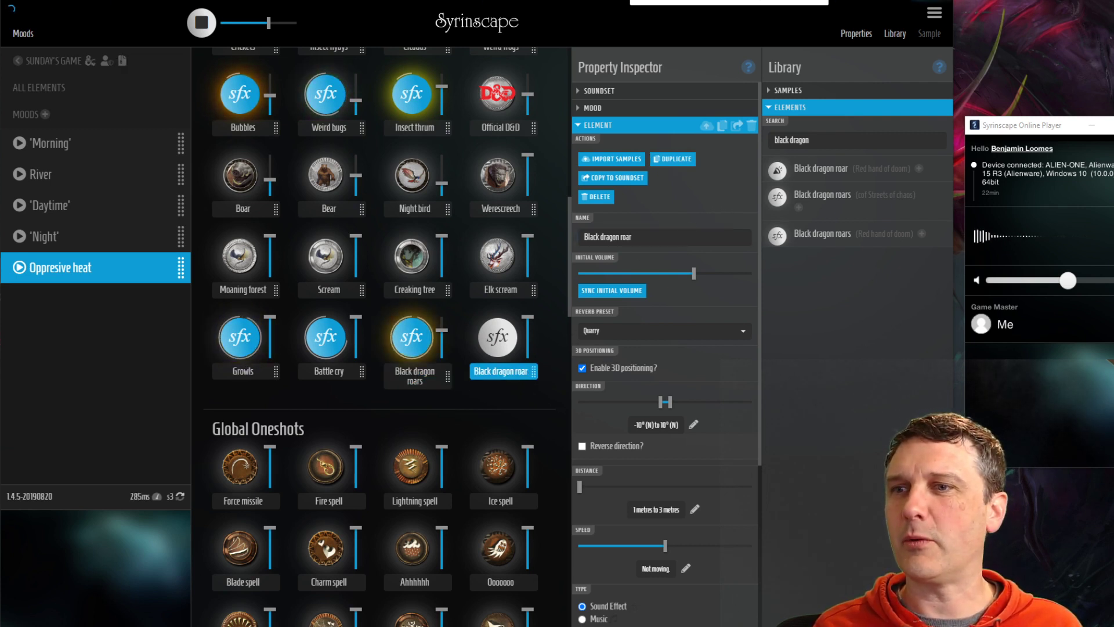
Make Black dragon roar a oneshot with its minimum and maximum distance set to 0 metres, and play it
left_click(652, 509)
left_click(626, 509)
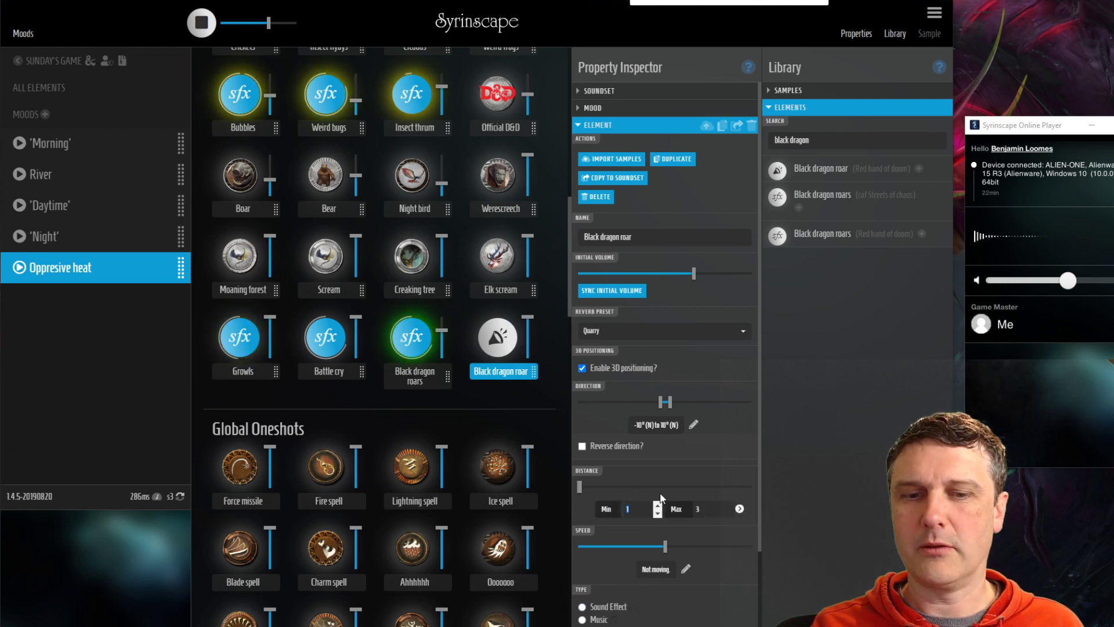
type("0")
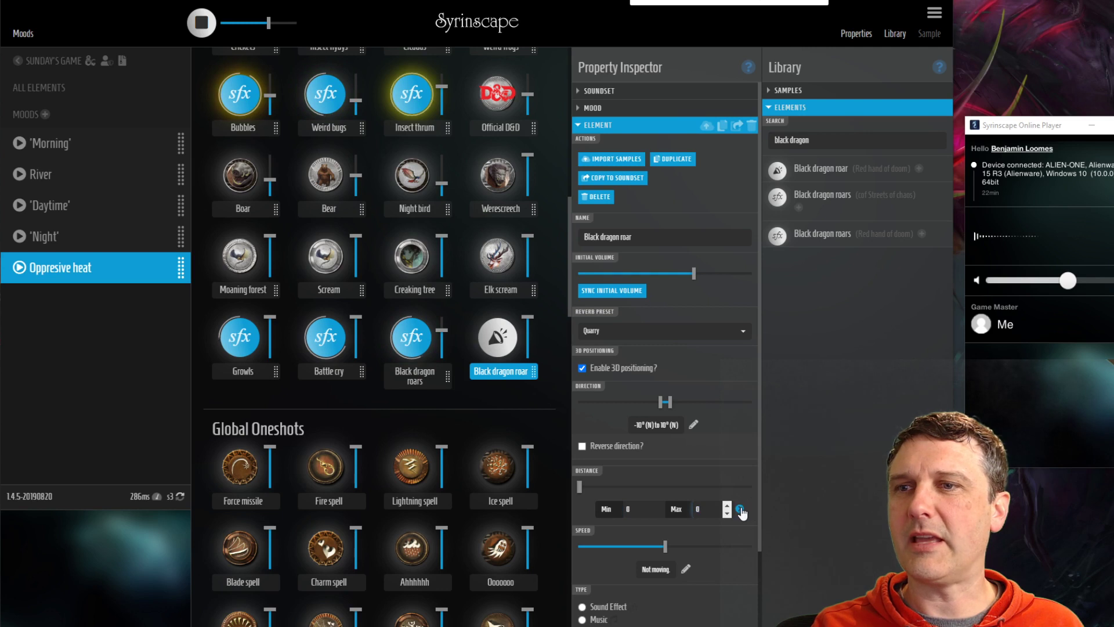
left_click(739, 508)
left_click(502, 341)
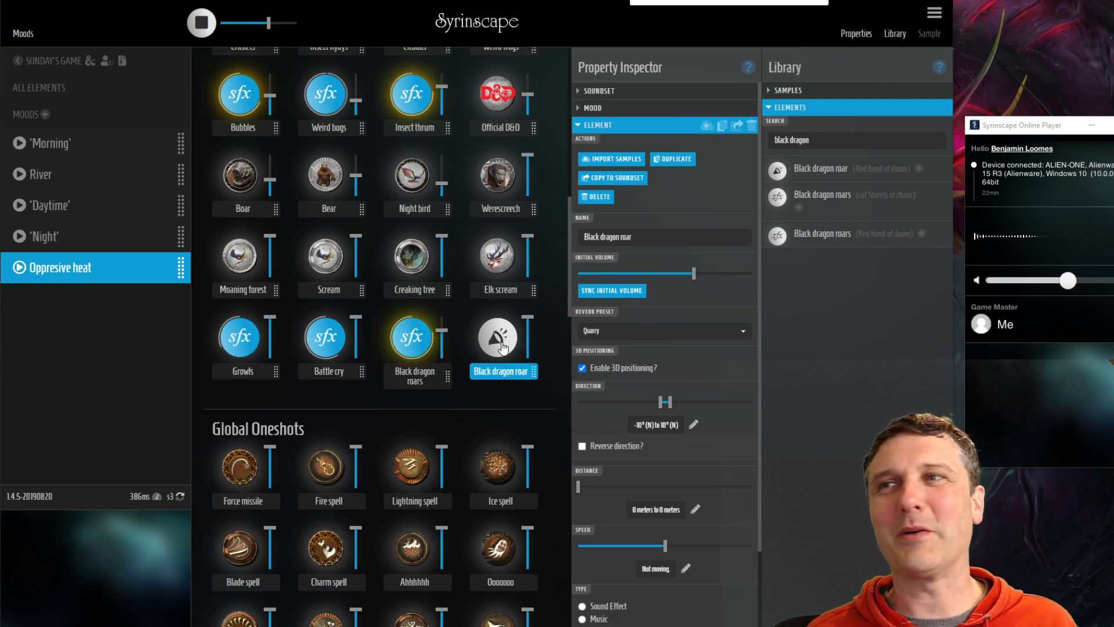
Search the element library for "fireball" and preview the Fireball element from the Sorcerer spells soundset
left_click(812, 143)
type("fireball")
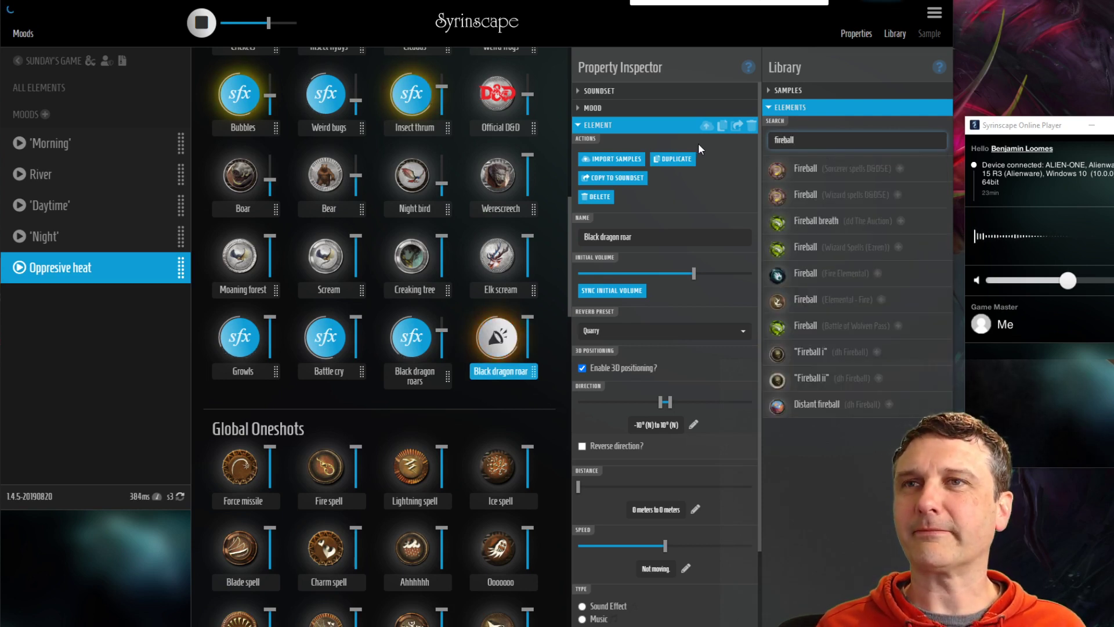
left_click(781, 174)
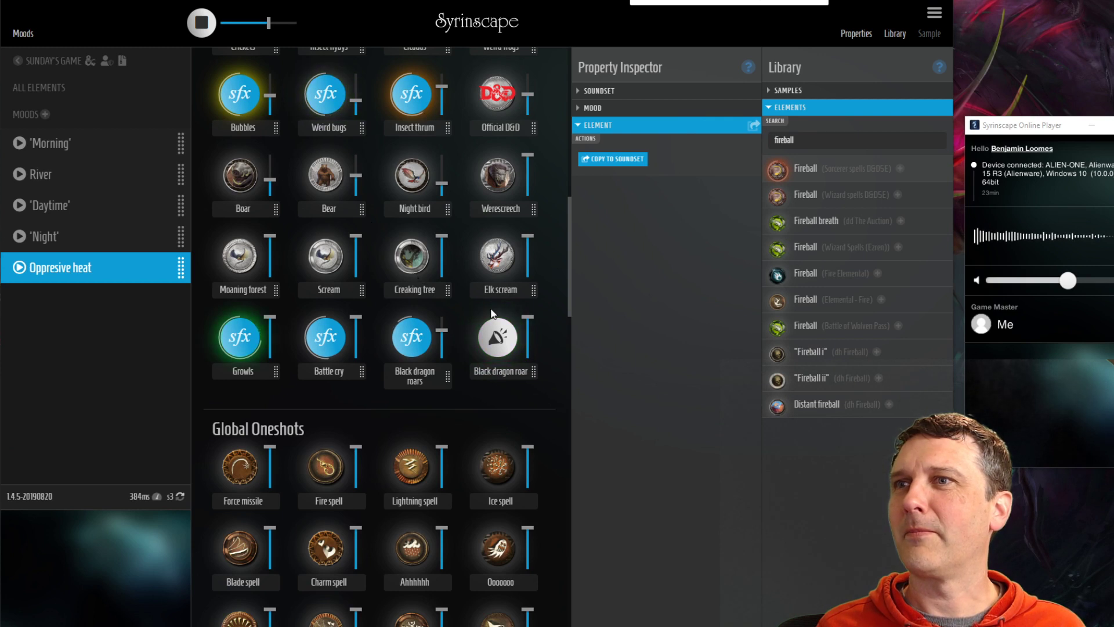
Switch the playing battle music from D&D Saltmarsh battle music to Avernus rock music
mouse_move(442, 342)
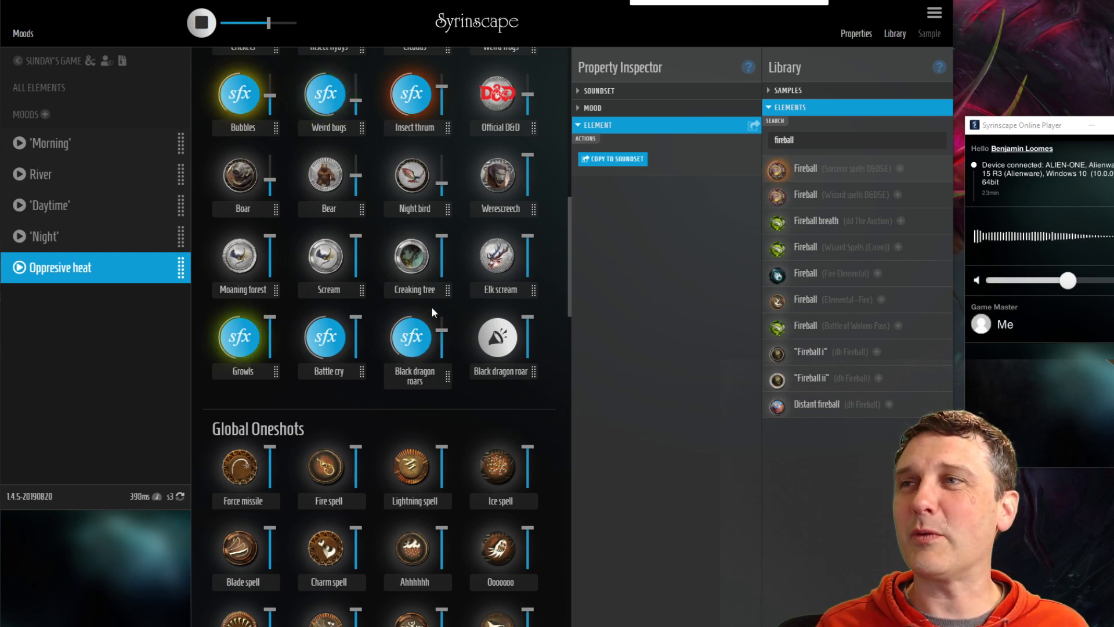
scroll(431, 306, "up", 10)
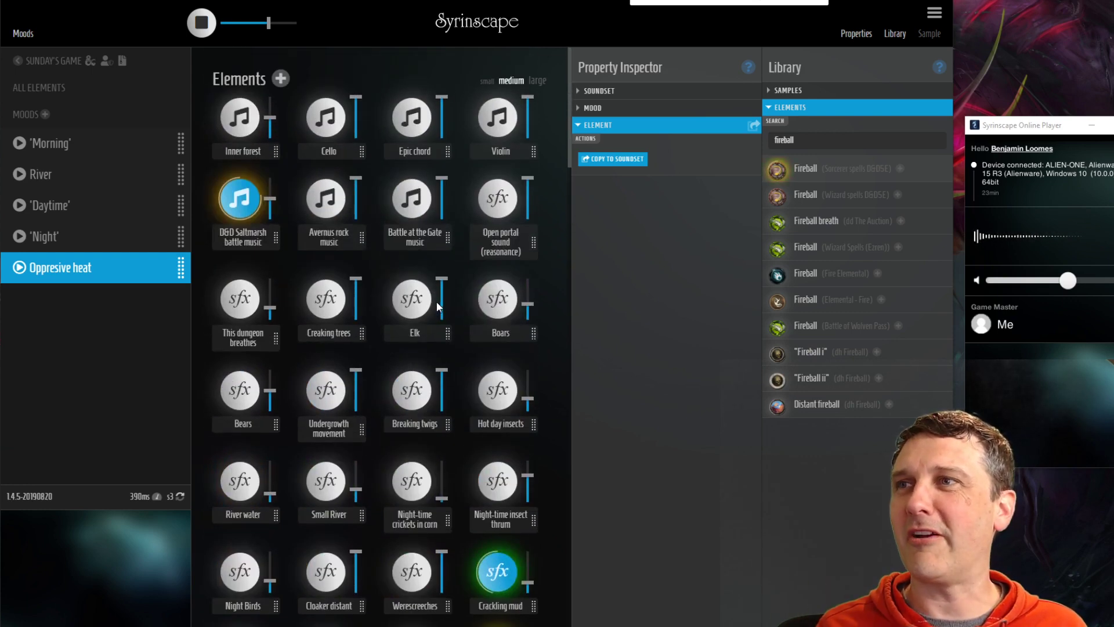
mouse_move(356, 208)
left_click(302, 215)
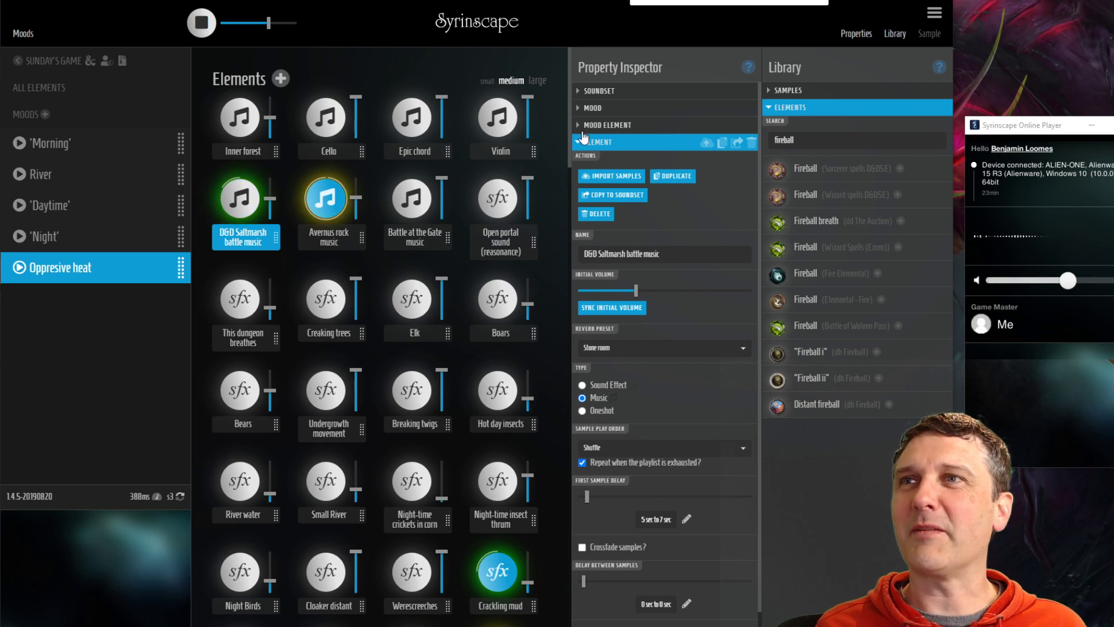
Save the current playback state as a new mood named "Big battle"
left_click(585, 109)
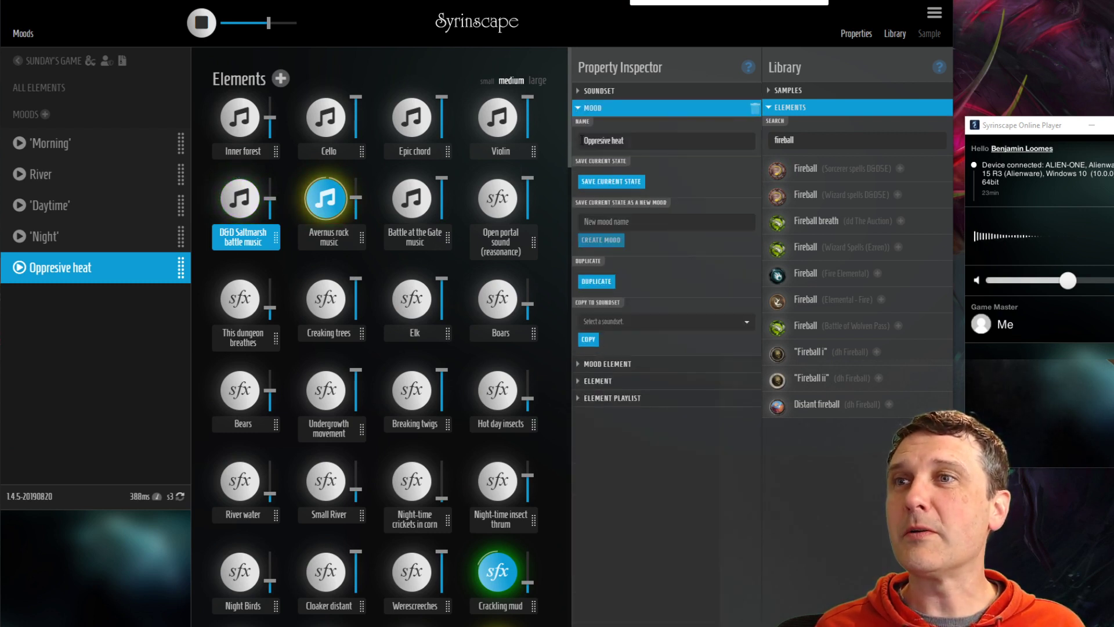
left_click(585, 222)
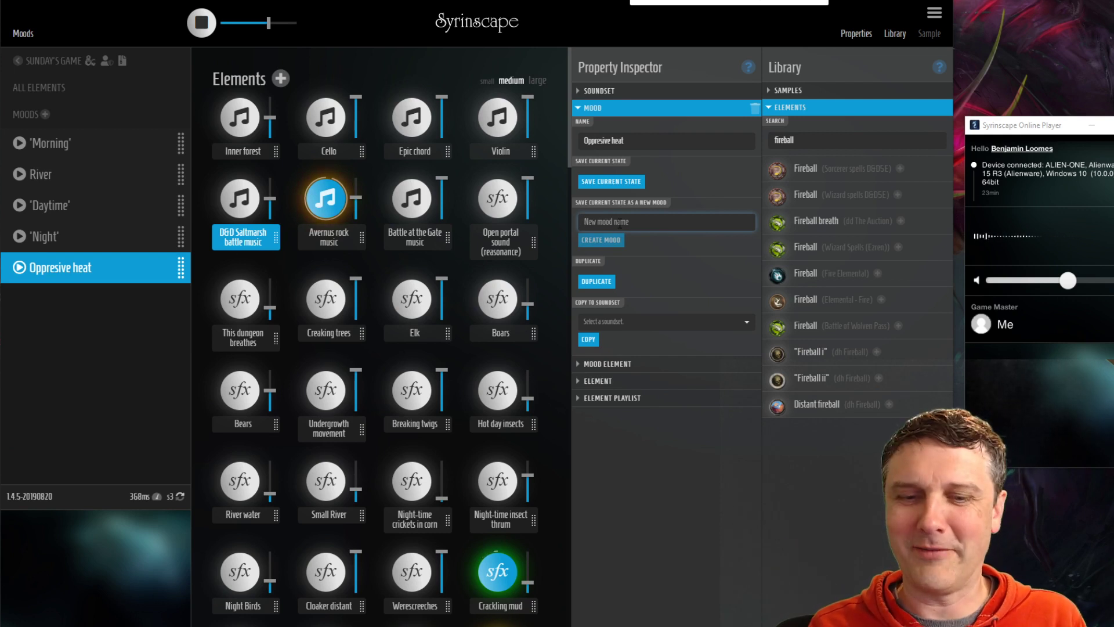
type("Big bat")
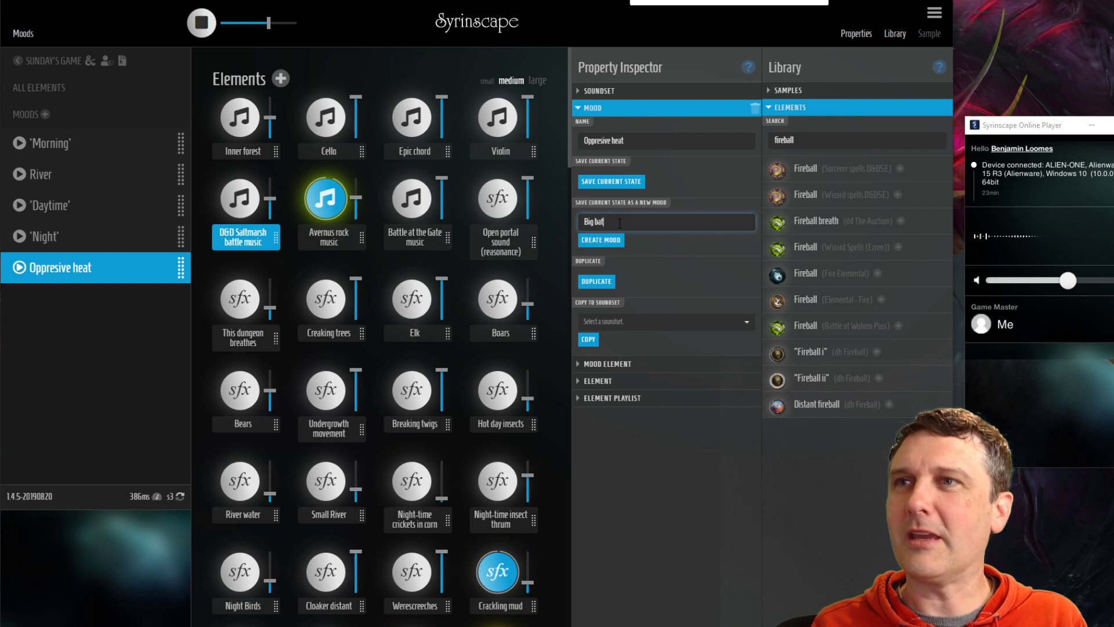
type("tle")
left_click(609, 242)
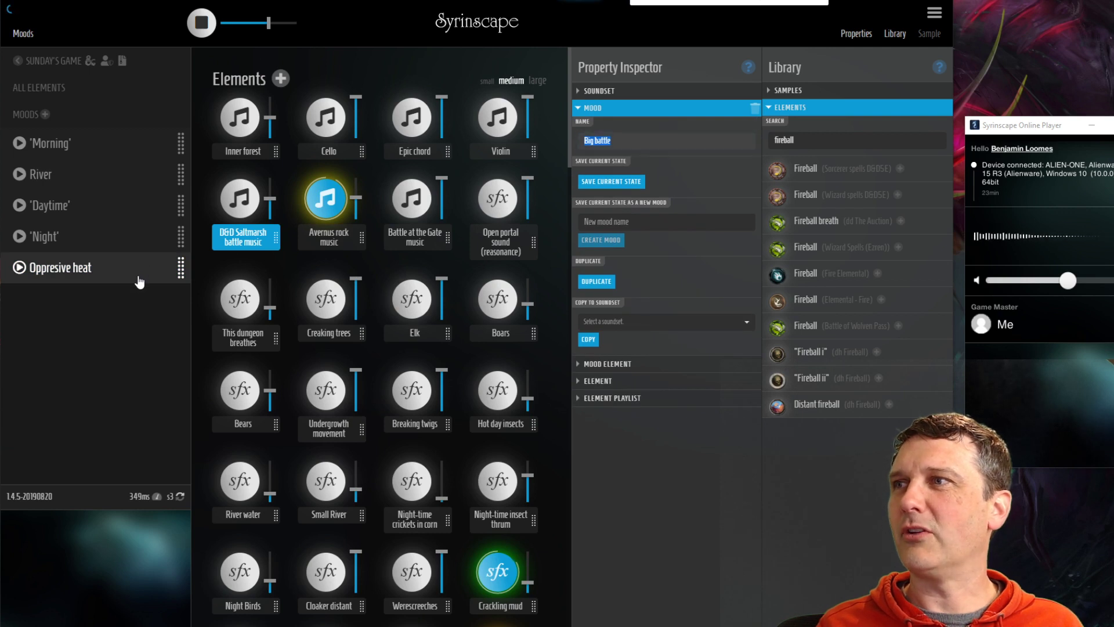
Stop all sounds, then switch from the Oppresive heat mood to the Big battle mood
left_click(204, 30)
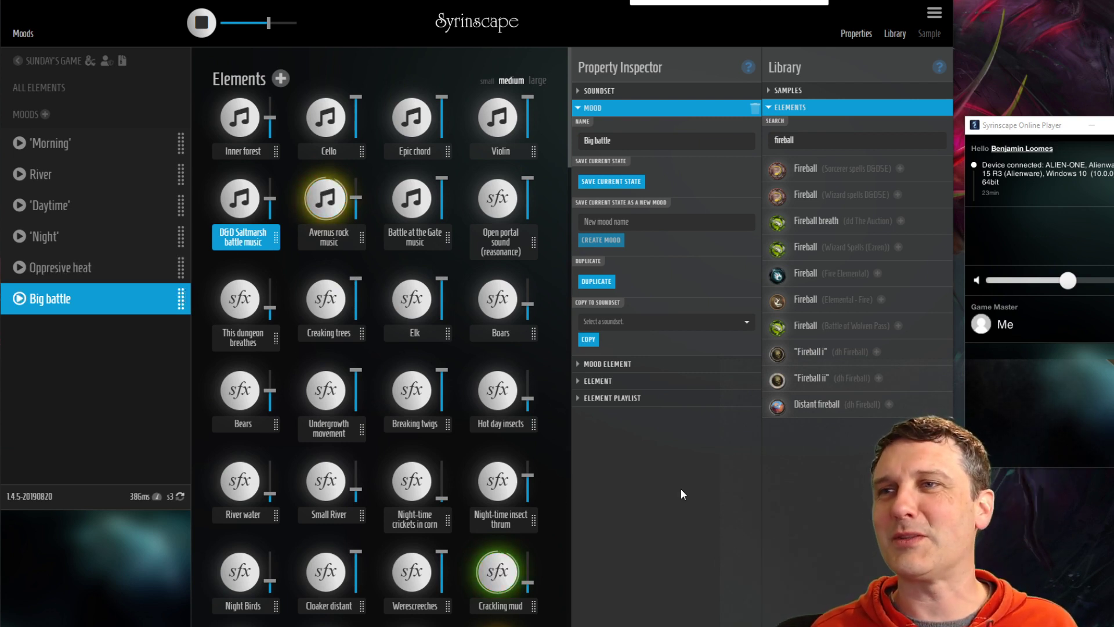
left_click(180, 268)
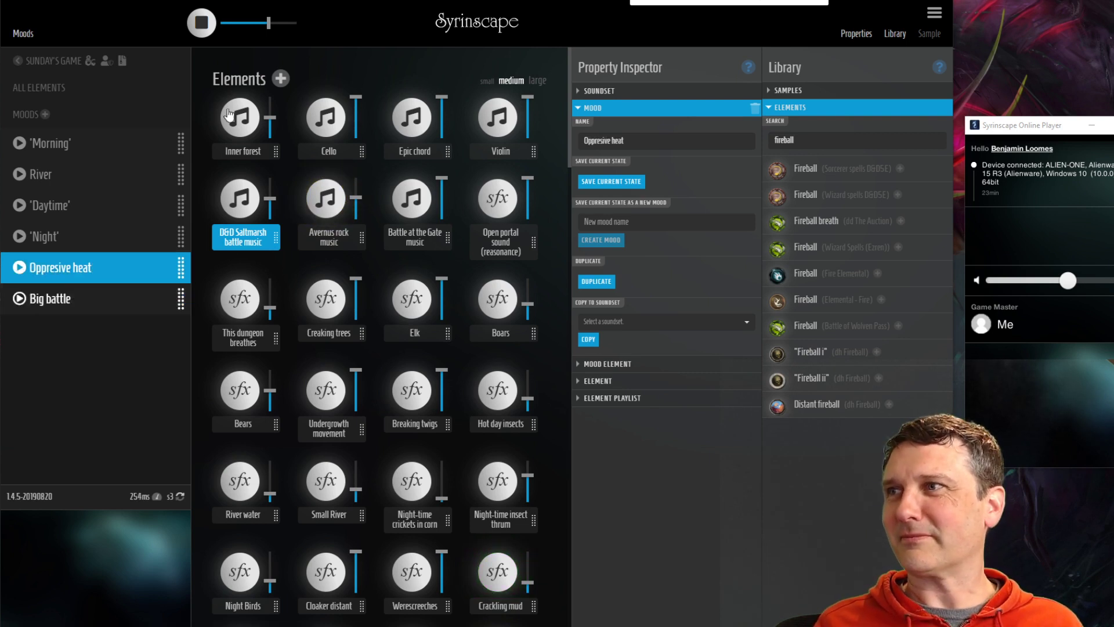
left_click(20, 299)
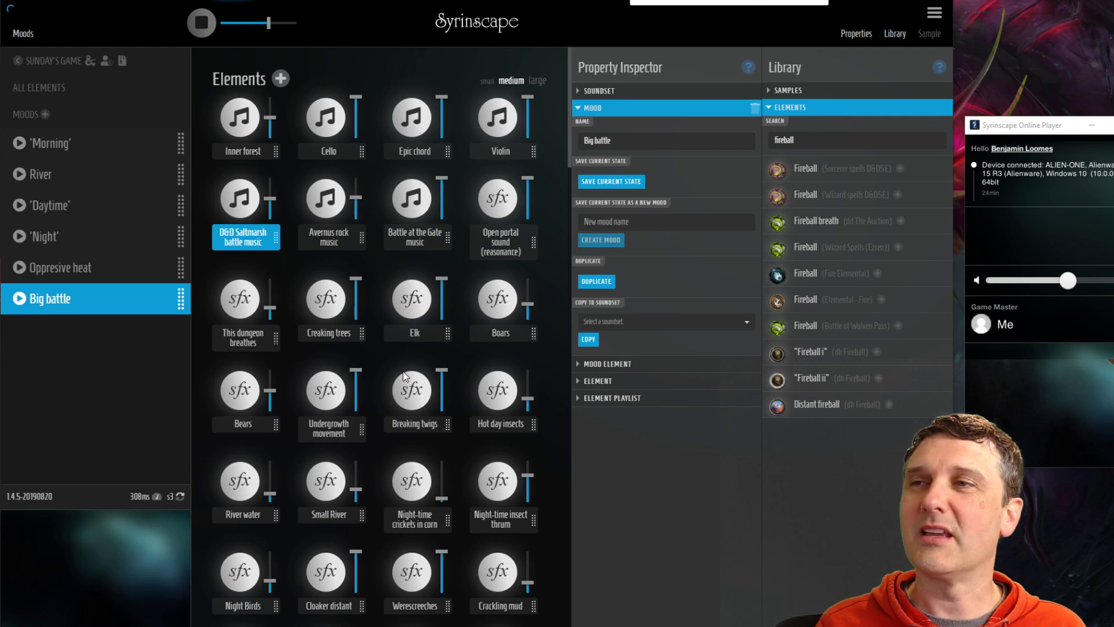
Hide the library to widen the element grid and look over the elements of the Big battle mood
scroll(421, 374, "down", 10)
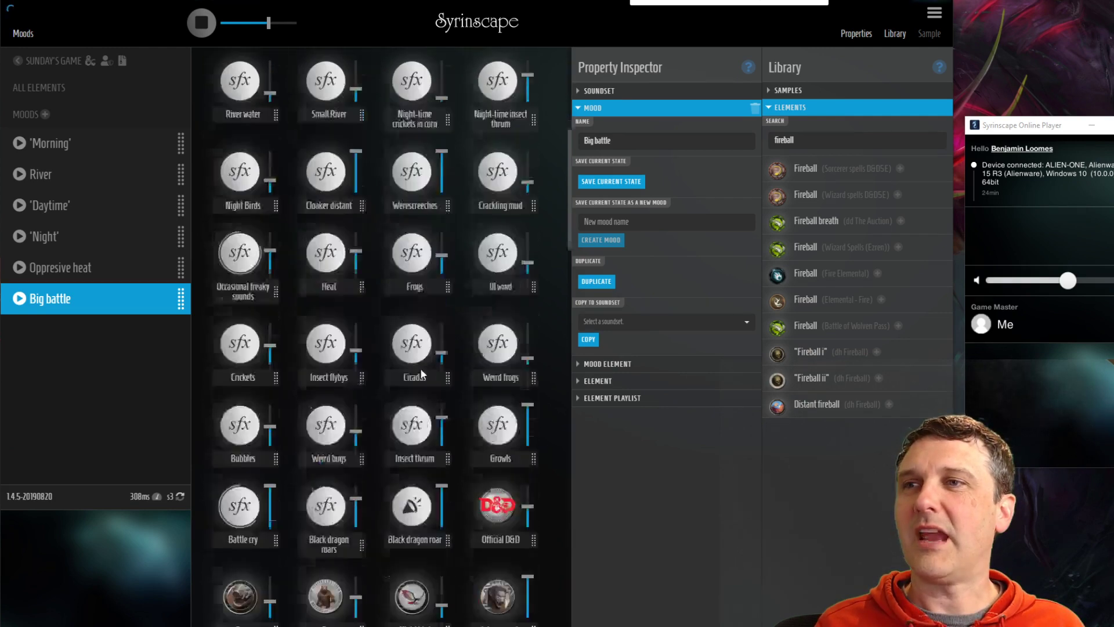
scroll(422, 374, "down", 8)
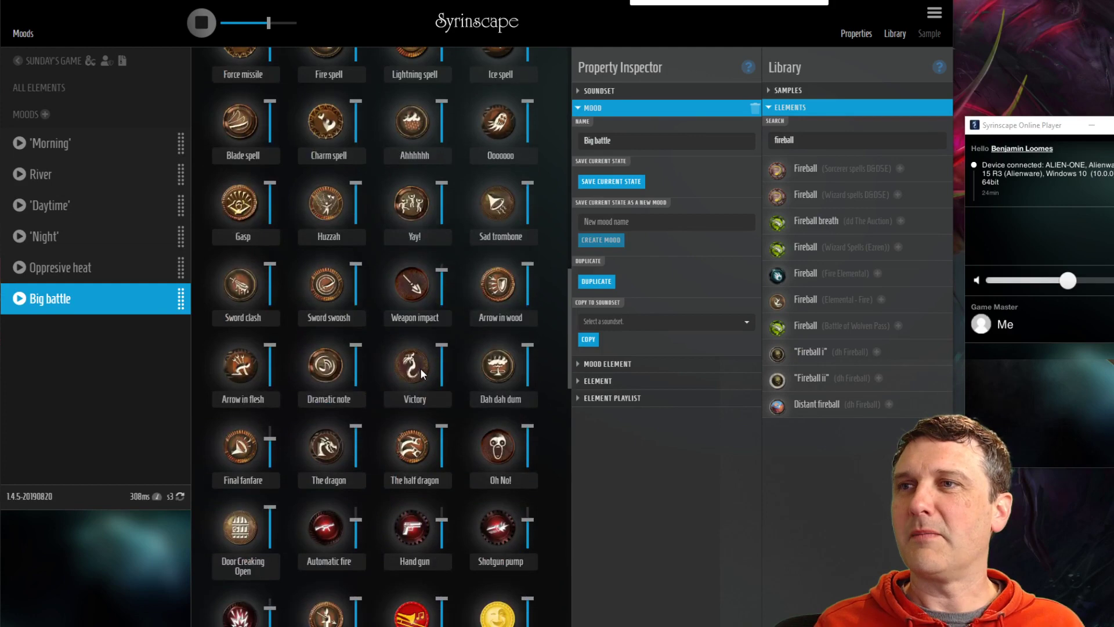
left_click(896, 34)
scroll(665, 374, "up", 3)
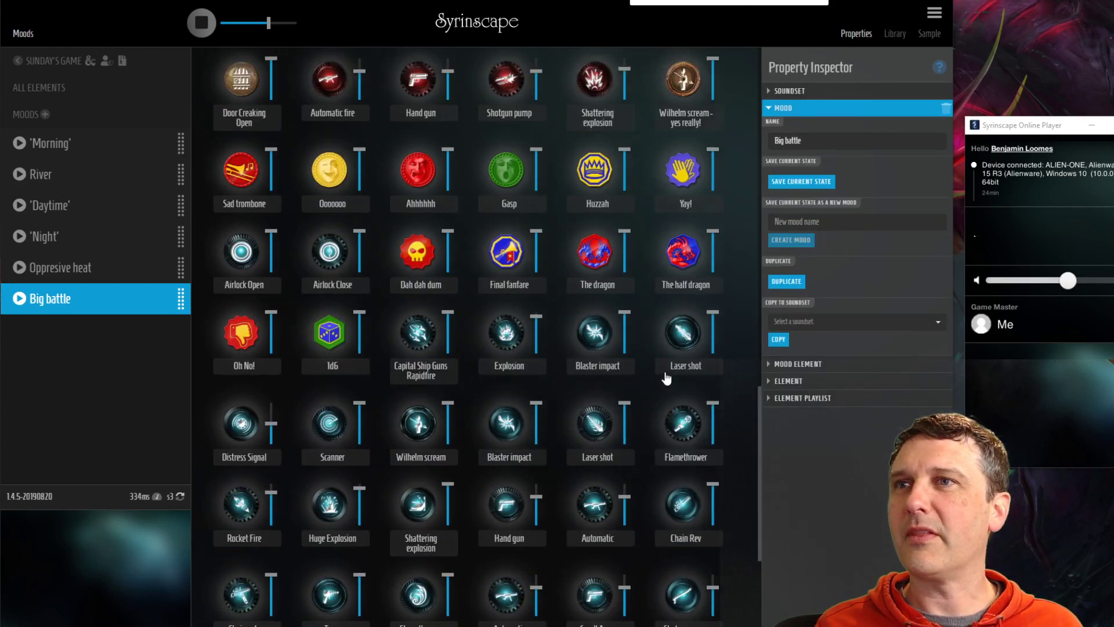
scroll(592, 307, "up", 15)
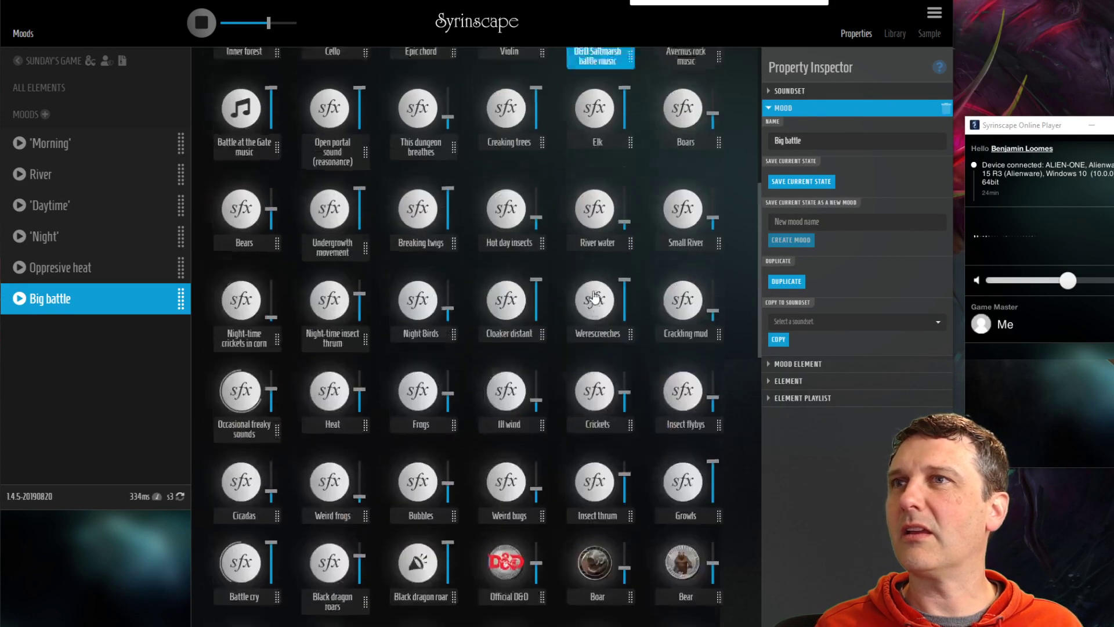
scroll(595, 297, "down", 5)
scroll(594, 296, "up", 2)
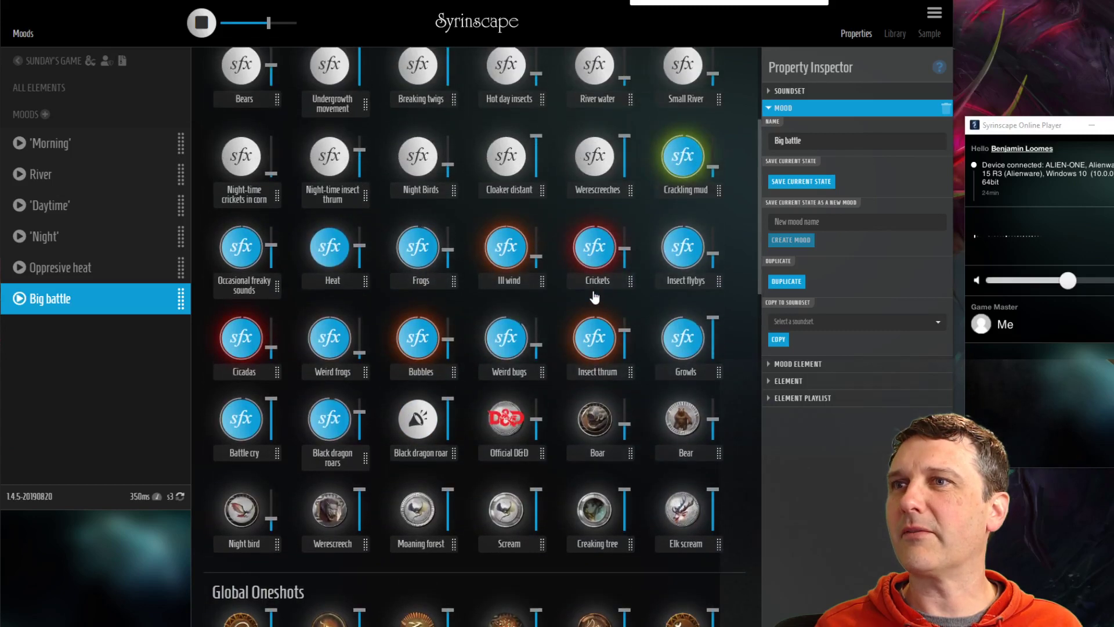
Play the global oneshots Sad trombone and Yay!, then stop the mood and play Victory
scroll(595, 296, "down", 10)
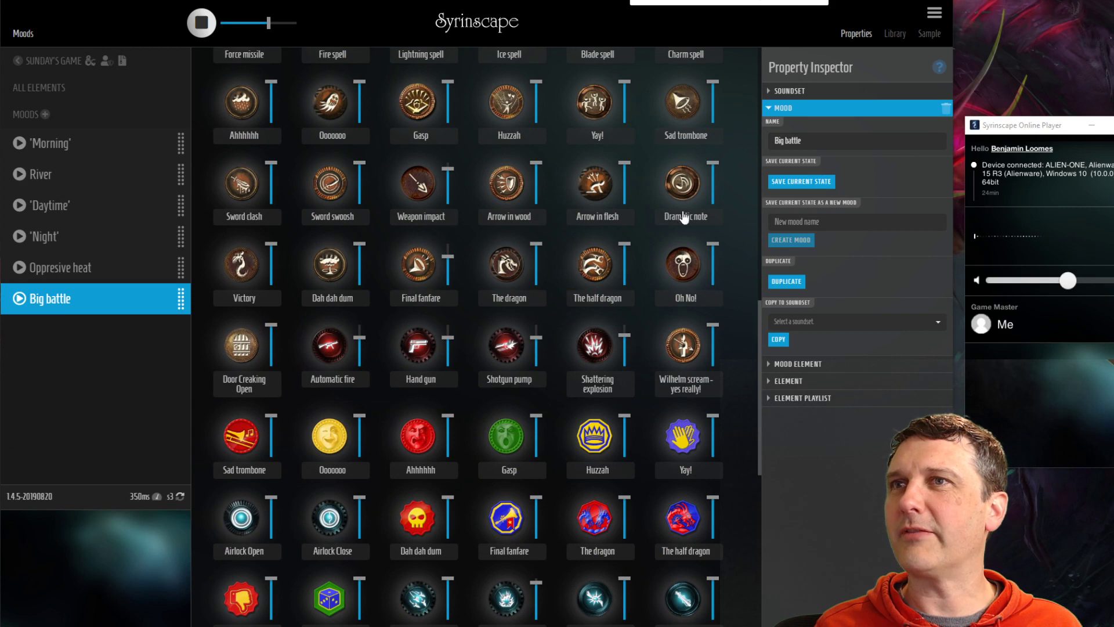
left_click(684, 108)
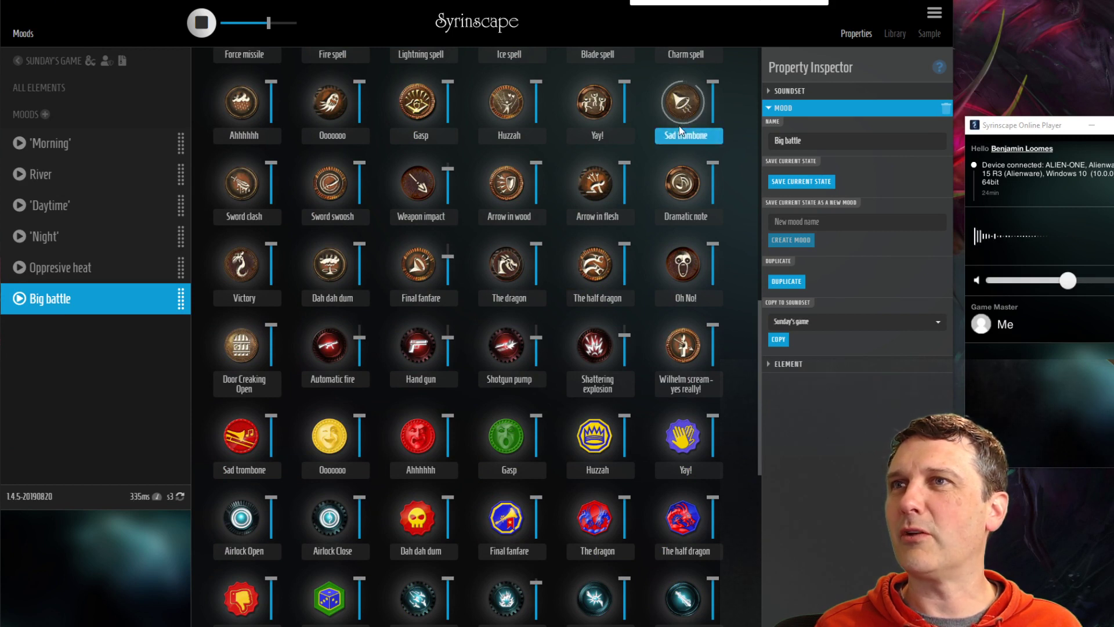
left_click(600, 109)
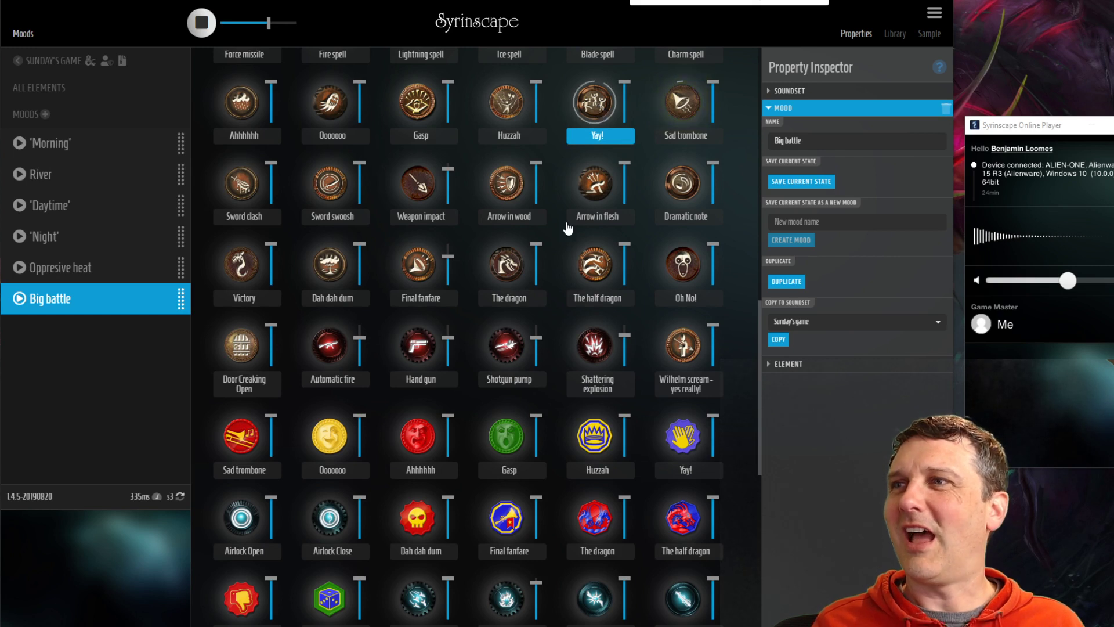
scroll(329, 251, "up", 1)
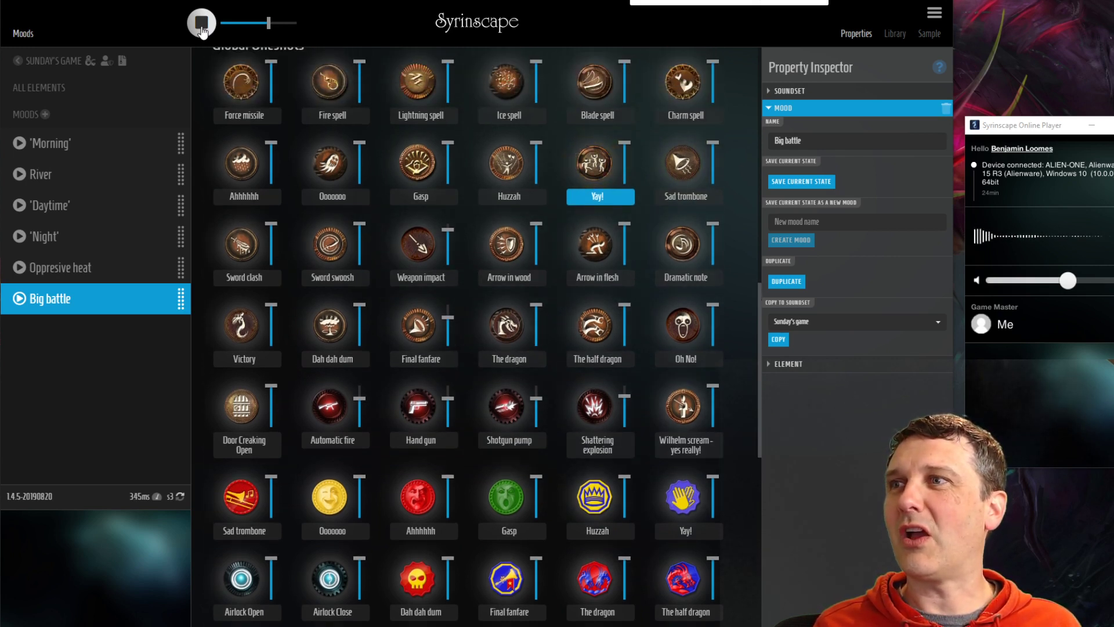
left_click(249, 336)
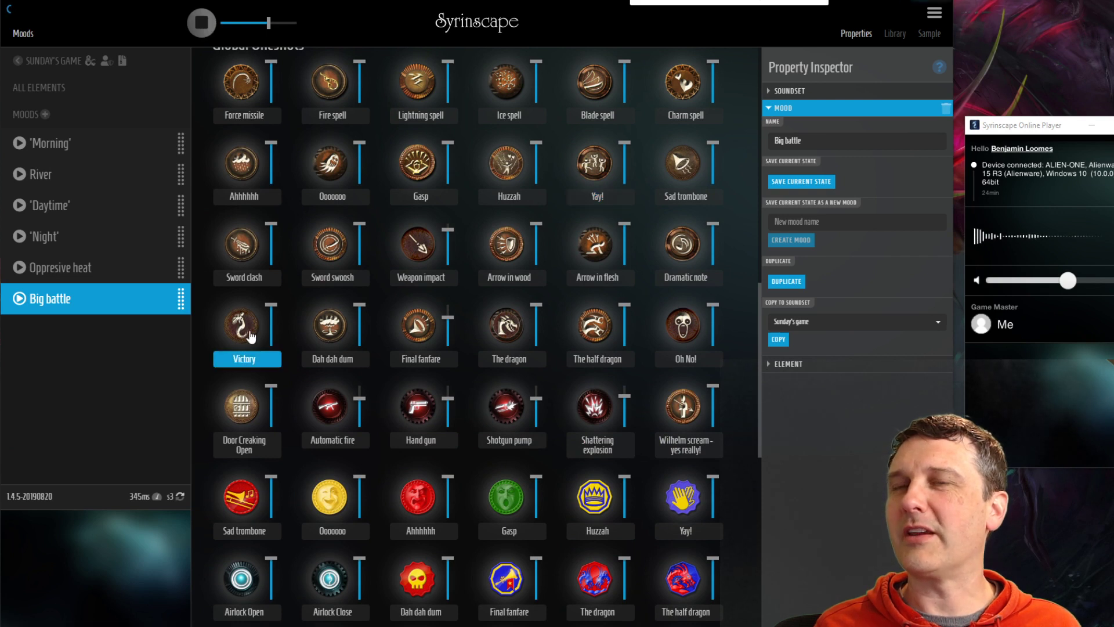